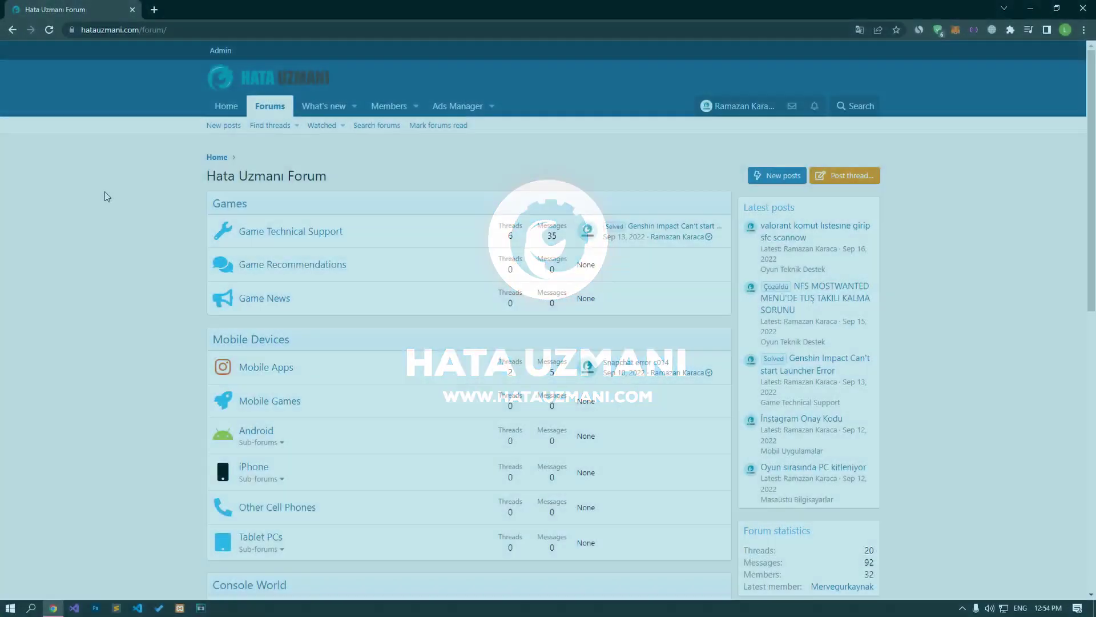
- Scroll the Hata Uzmanı forum index and open the 'Post thread in...' forum chooser
scroll(105, 196, "down", 1)
scroll(105, 197, "down", 10)
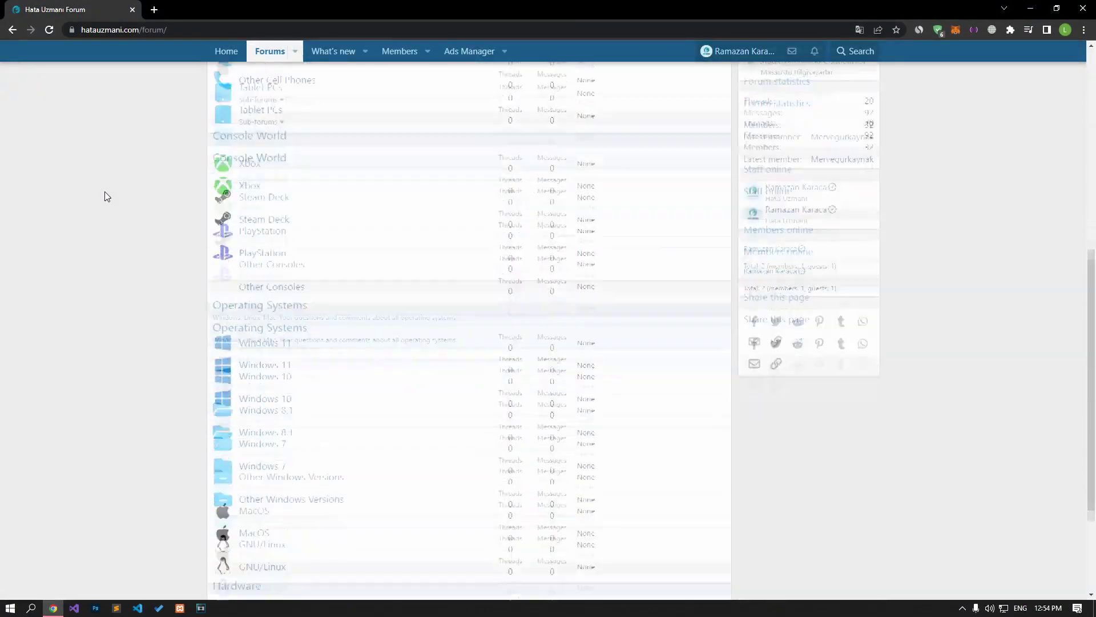
scroll(105, 196, "up", 10)
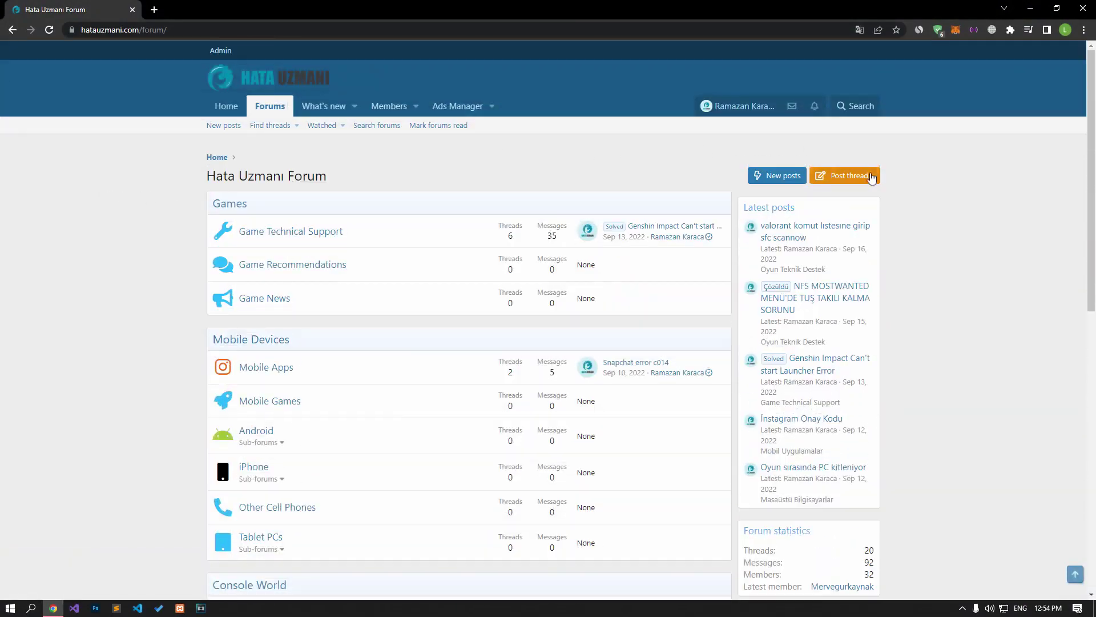
left_click(872, 177)
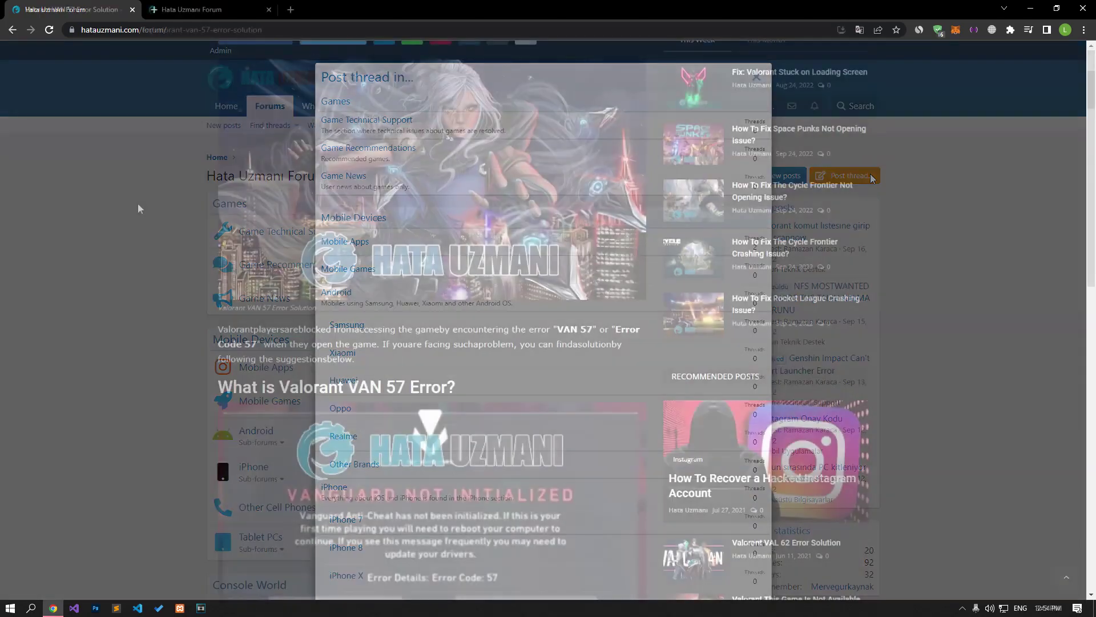
scroll(136, 226, "down", 14)
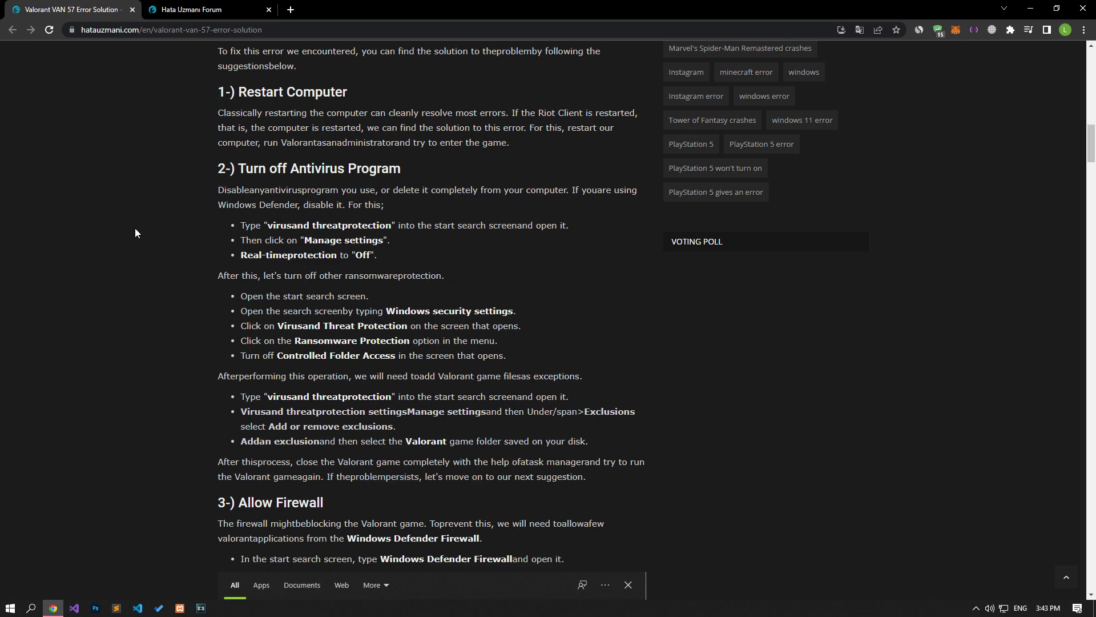
left_click(11, 608)
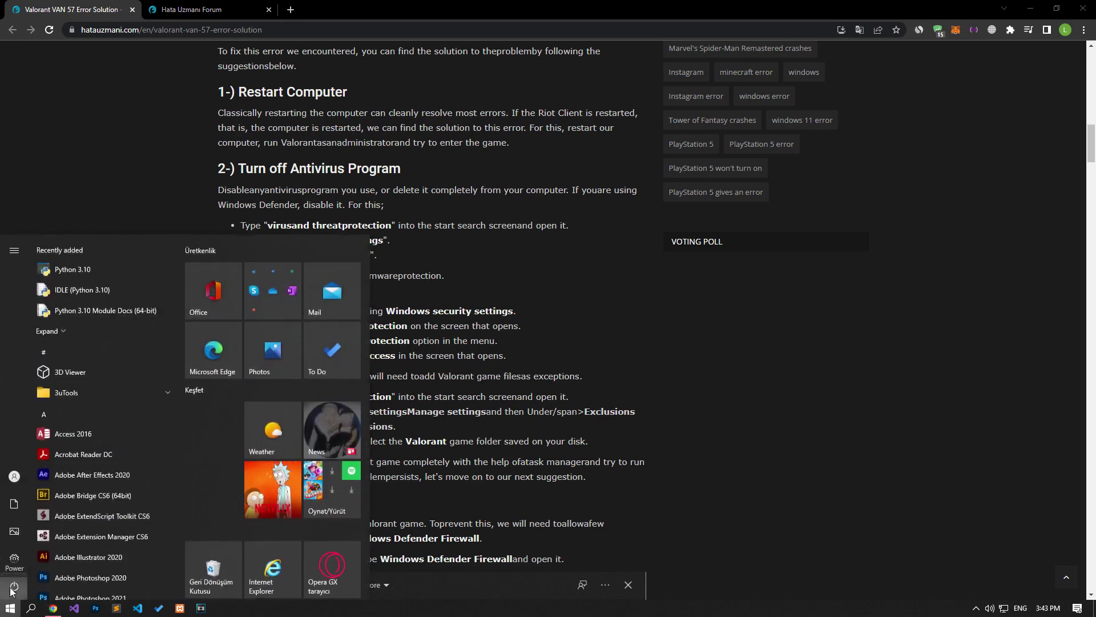
left_click(14, 586)
left_click(137, 375)
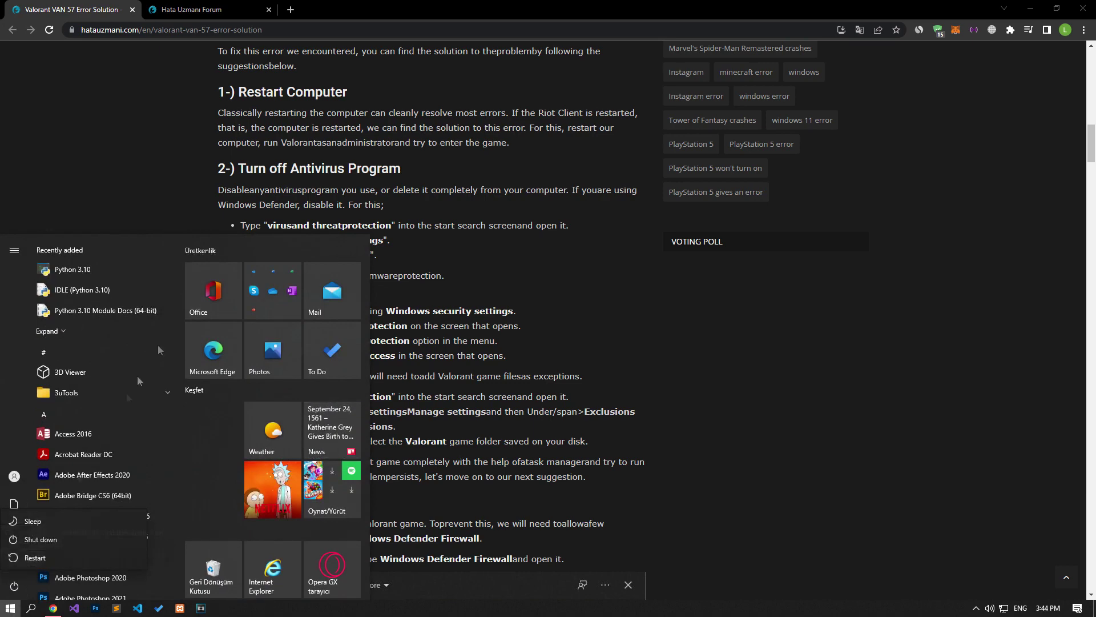
left_click(182, 196)
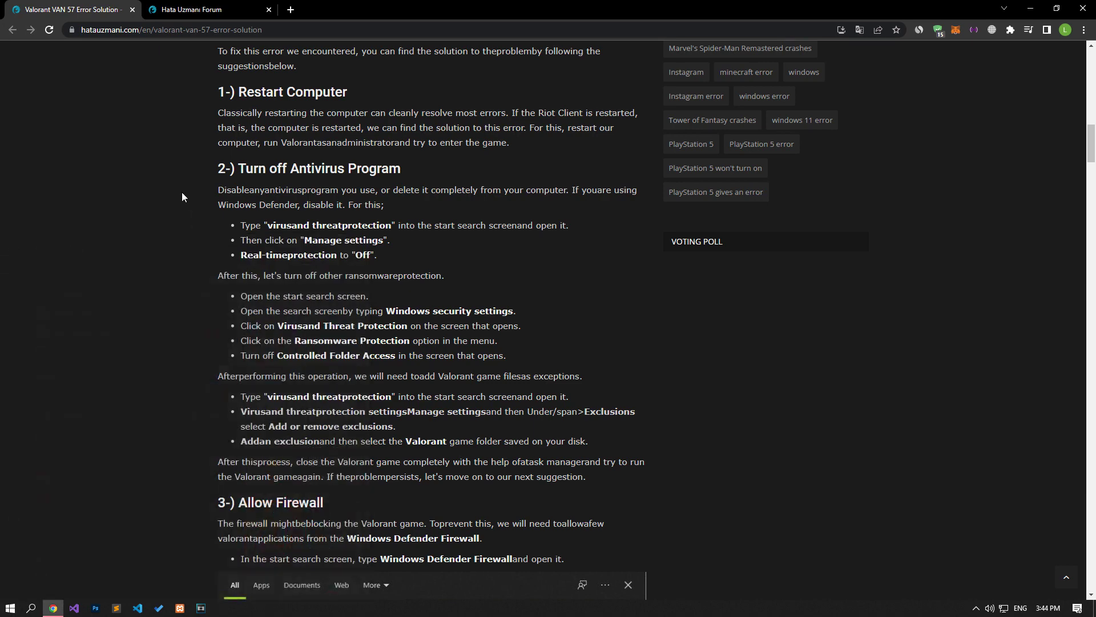
scroll(182, 192, "down", 2)
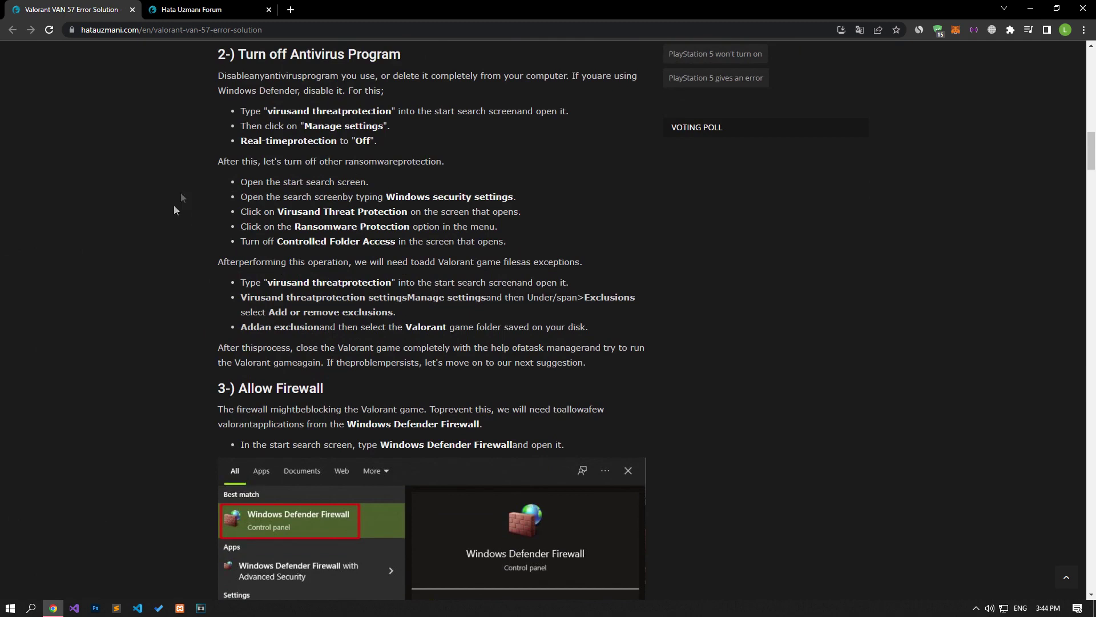
- Search 'virus' and open the Virus & threat protection settings in Windows Security
left_click(3, 609)
type("v")
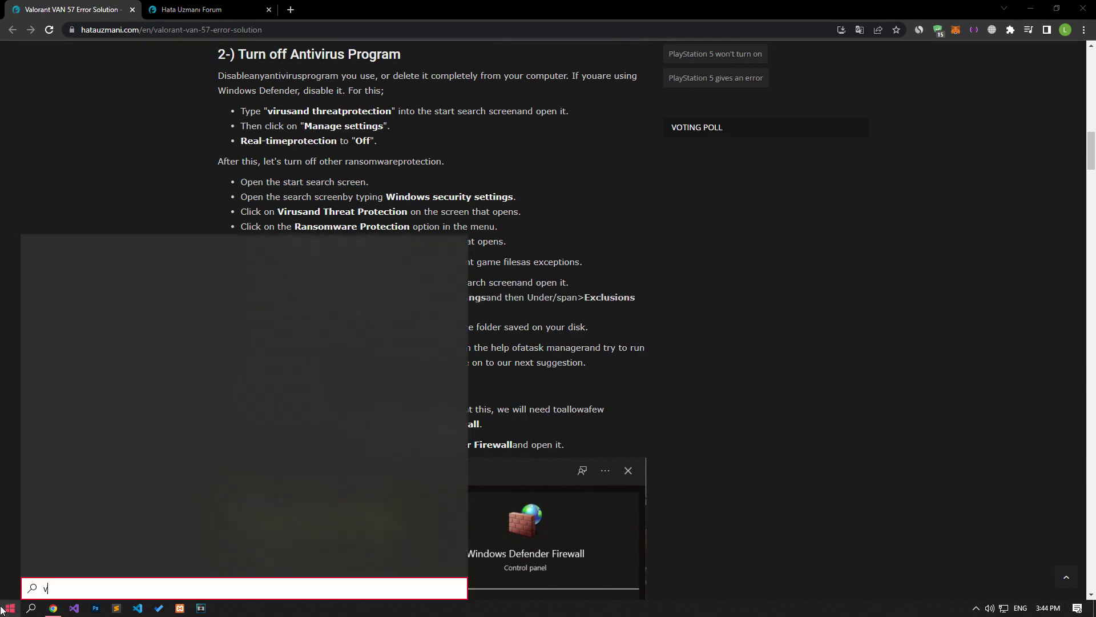
type("irus")
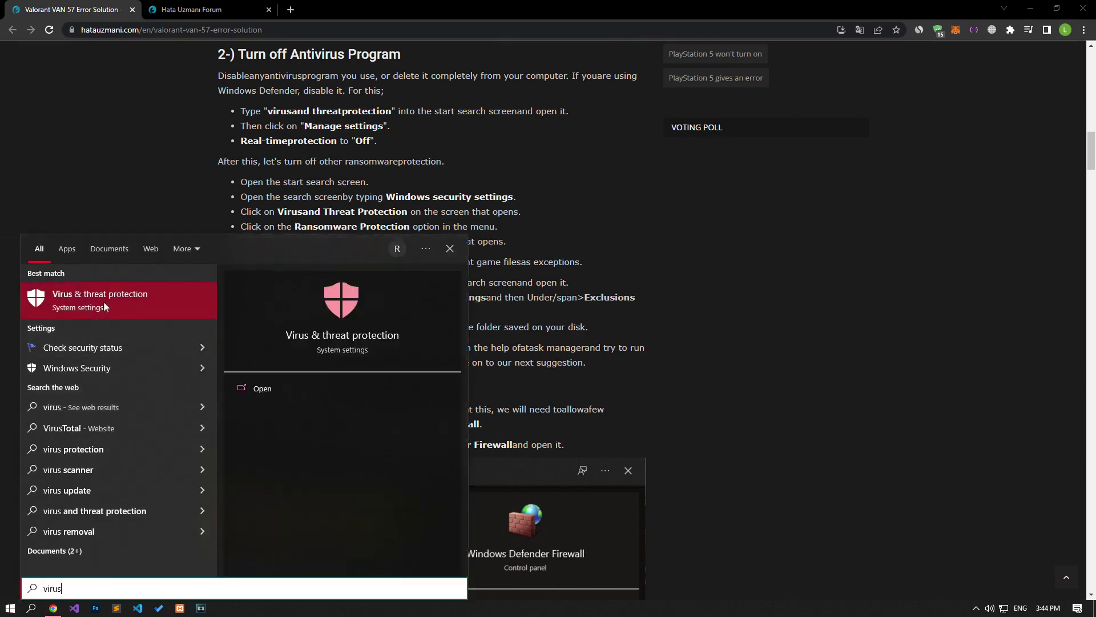
left_click(85, 304)
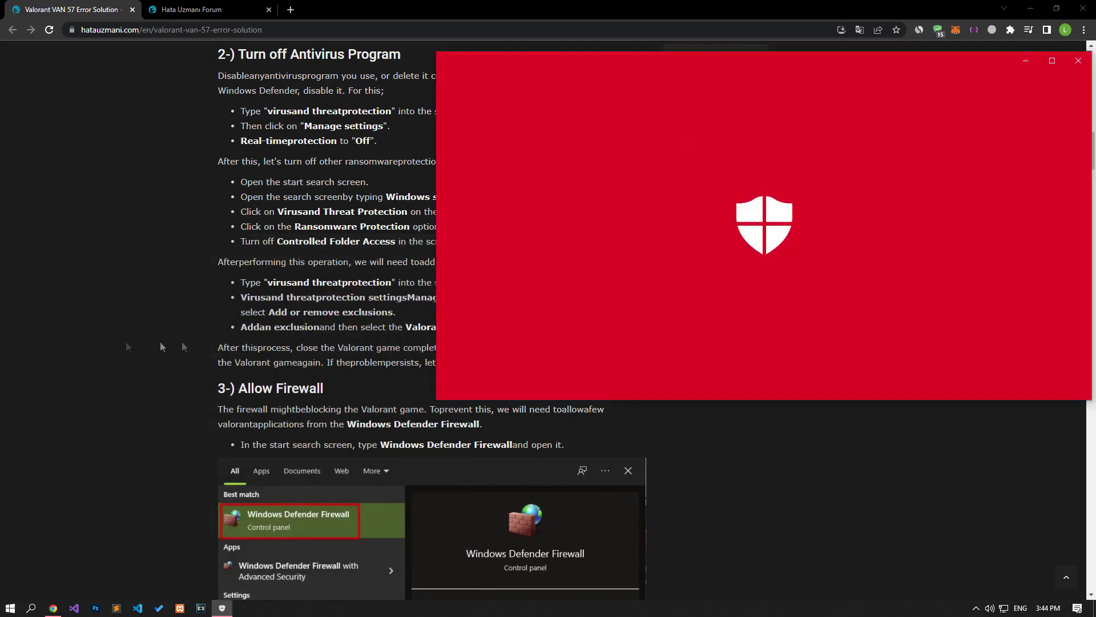
scroll(713, 251, "down", 2)
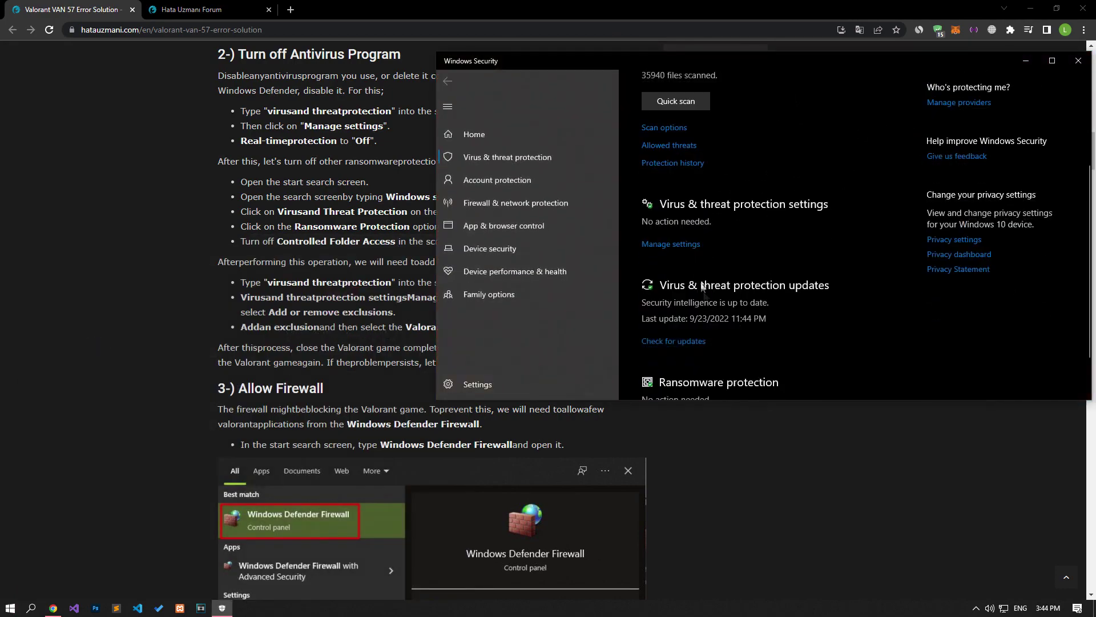
left_click(674, 245)
- Check Controlled folder access, then switch Real-time protection Off
scroll(679, 246, "down", 5)
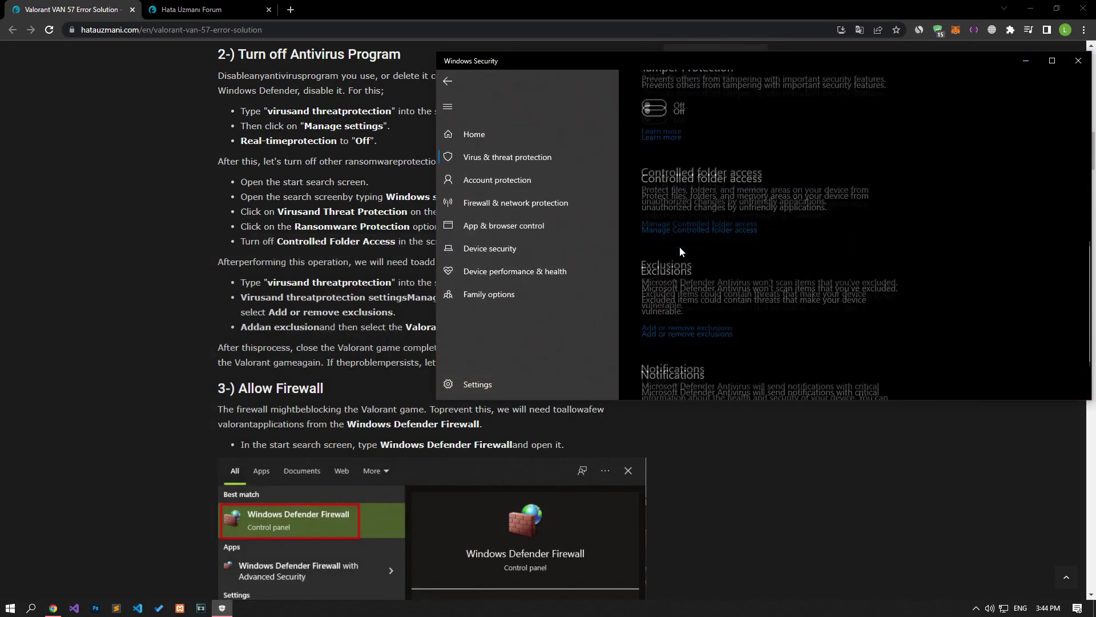
left_click(674, 165)
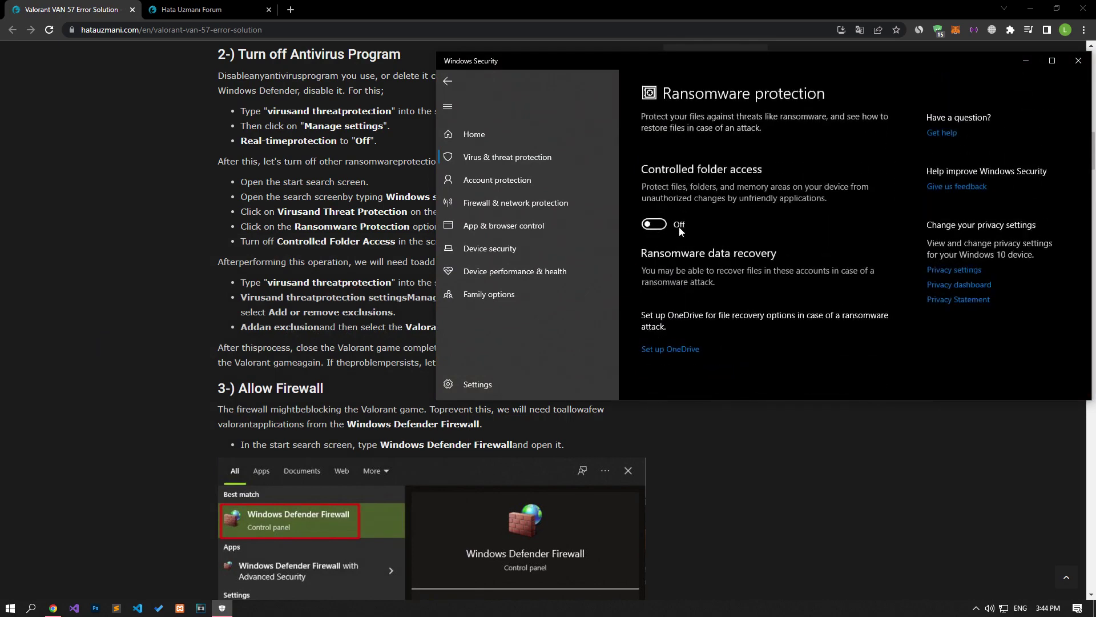
left_click(447, 80)
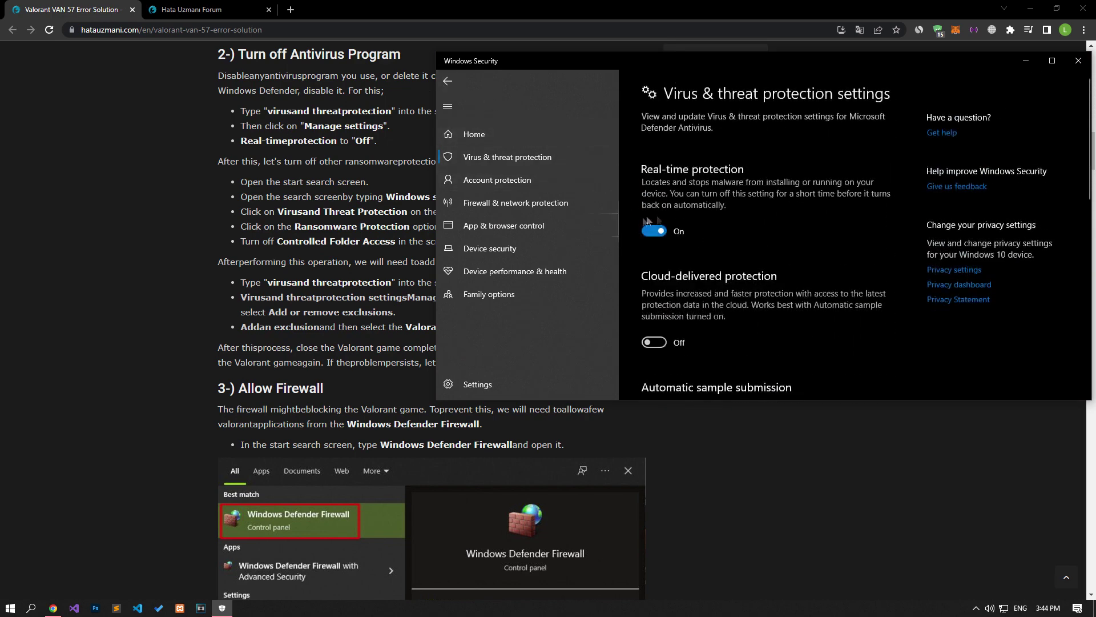
left_click(654, 230)
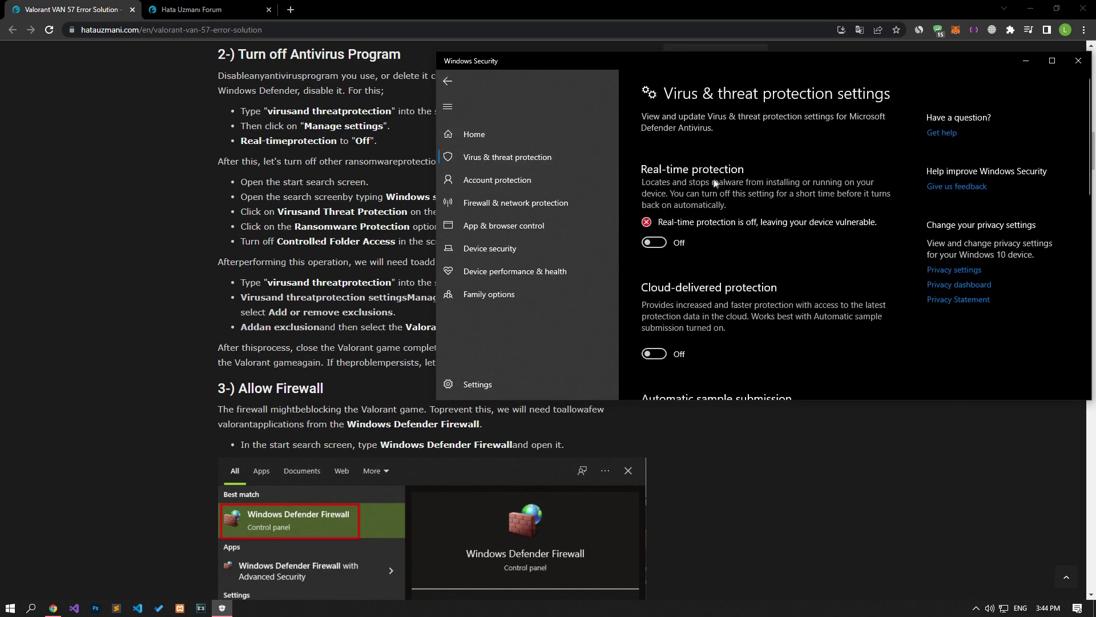
scroll(714, 197, "down", 5)
scroll(713, 197, "down", 4)
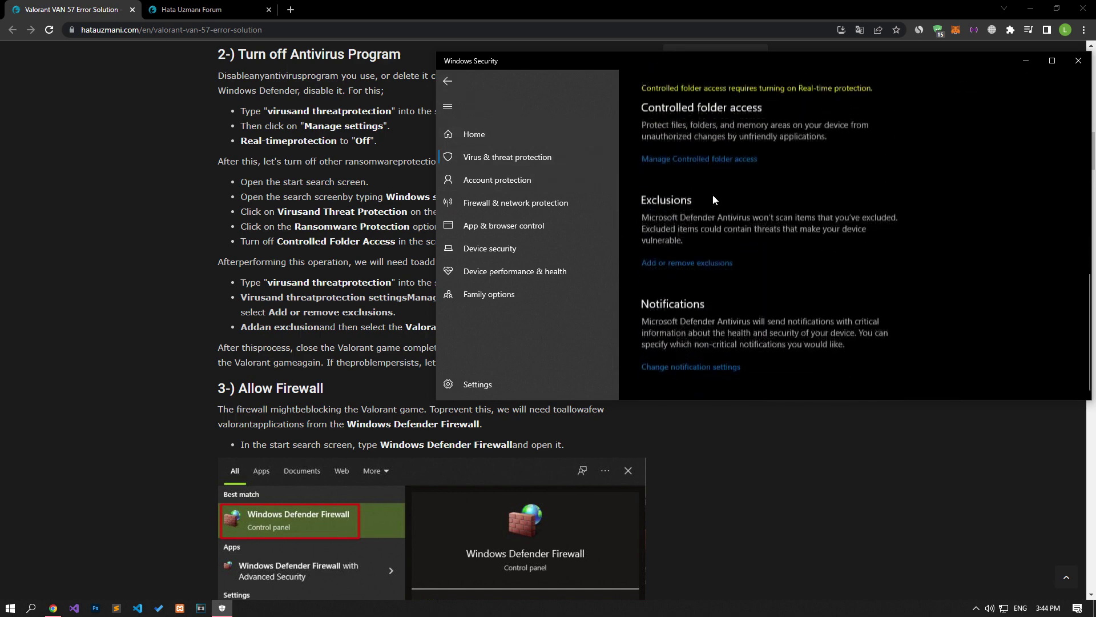
- Add C:\Riot Games as a folder exclusion in Microsoft Defender
left_click(676, 262)
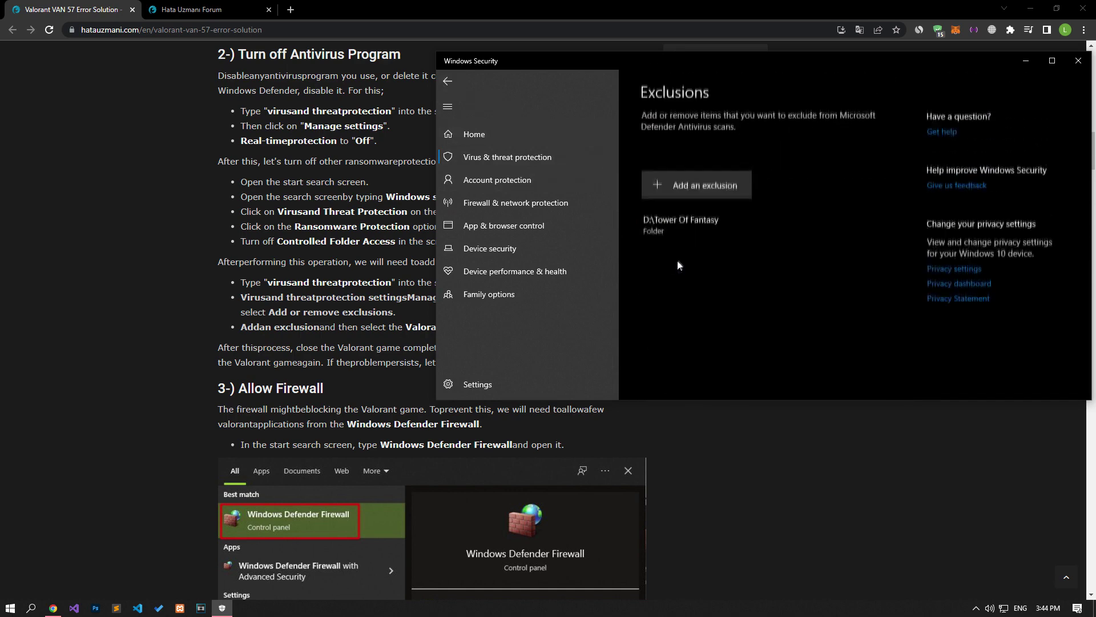
left_click(685, 188)
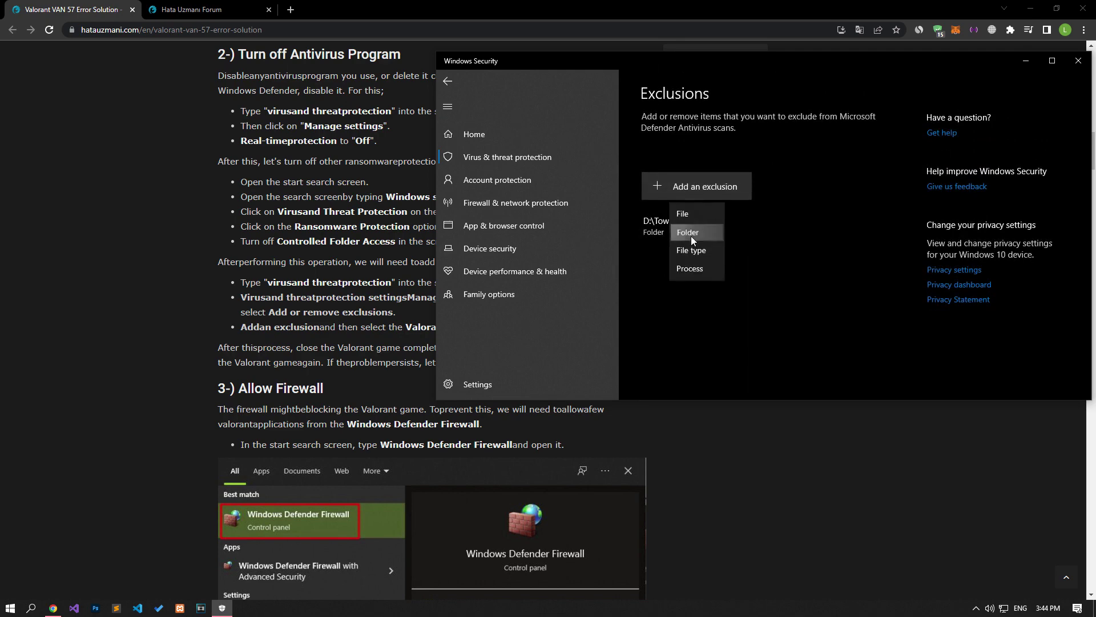
left_click(691, 235)
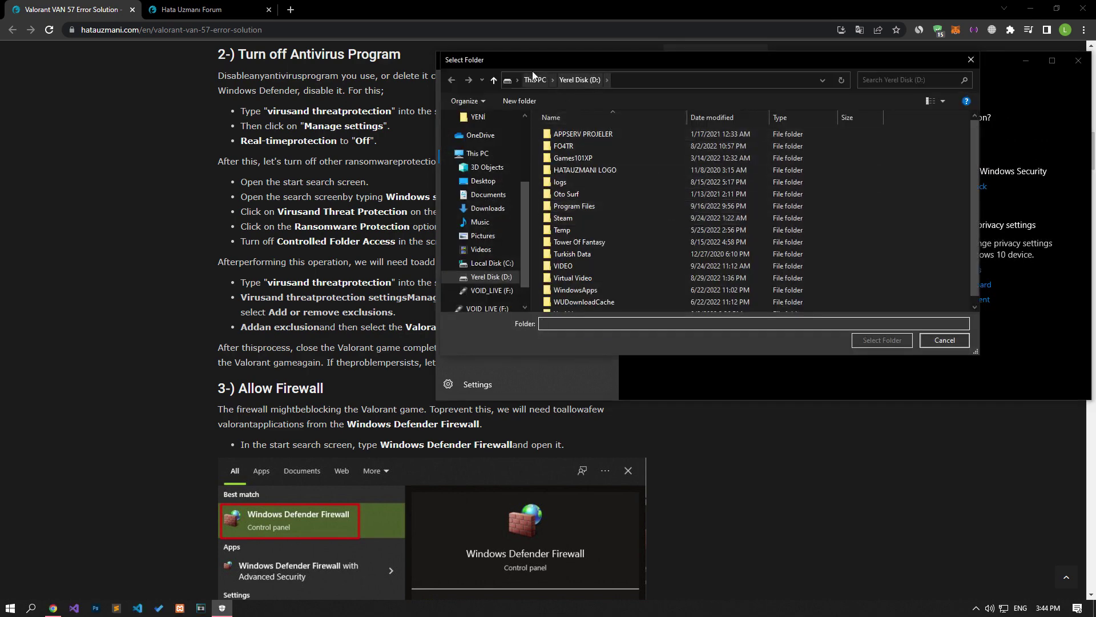
left_click(535, 79)
double_click(613, 258)
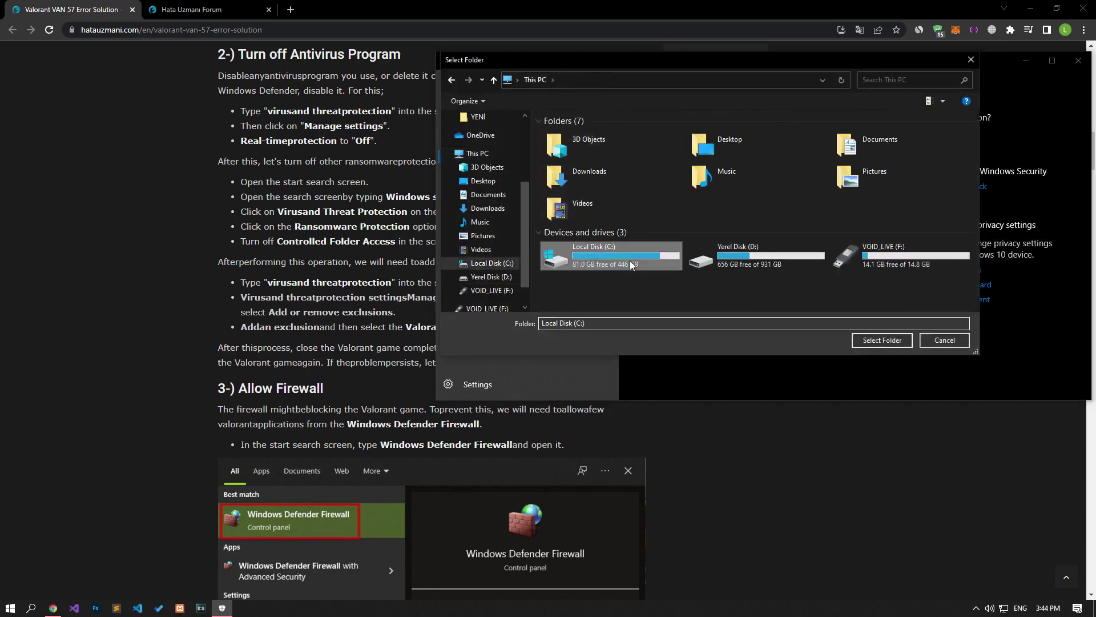
scroll(618, 249, "down", 4)
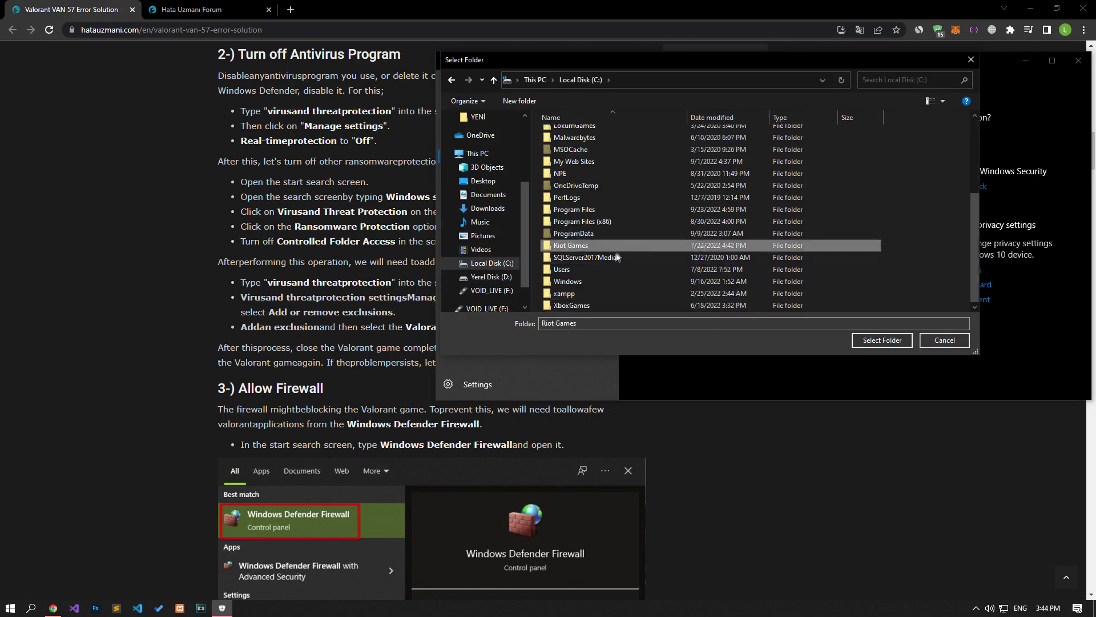
left_click(616, 246)
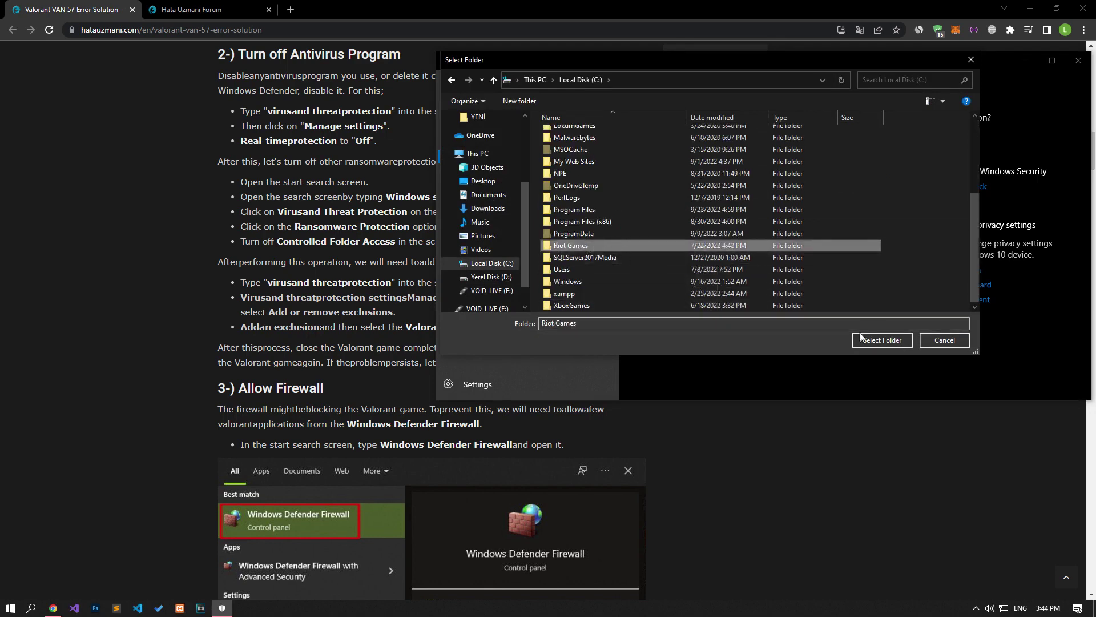
left_click(882, 340)
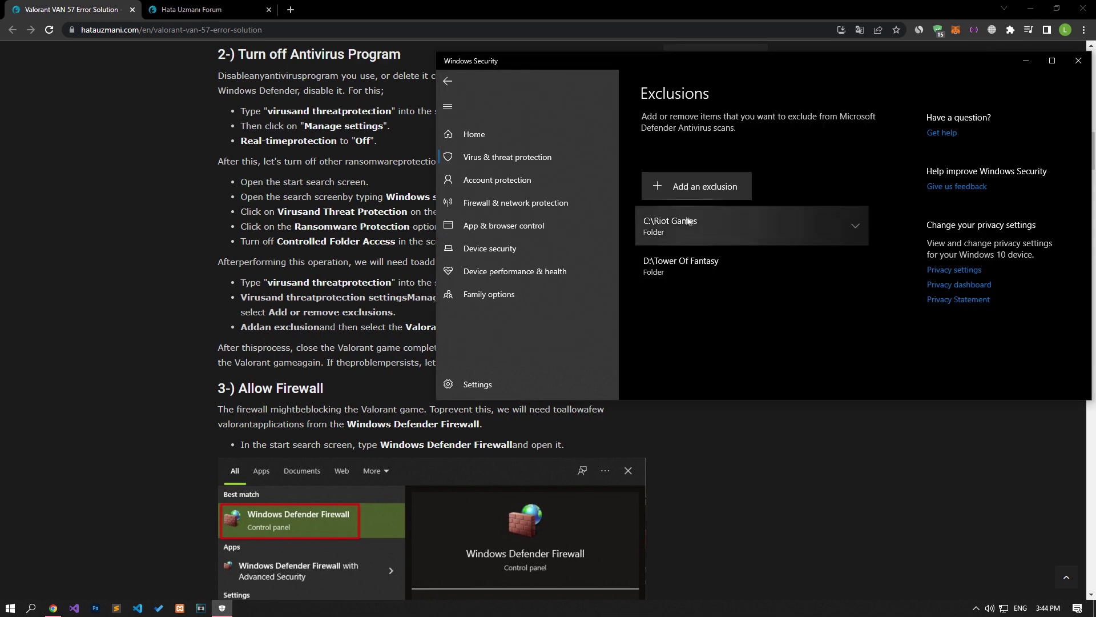
- Add C:\Program Files\Riot Vanguard as a folder exclusion and close Windows Security
left_click(694, 188)
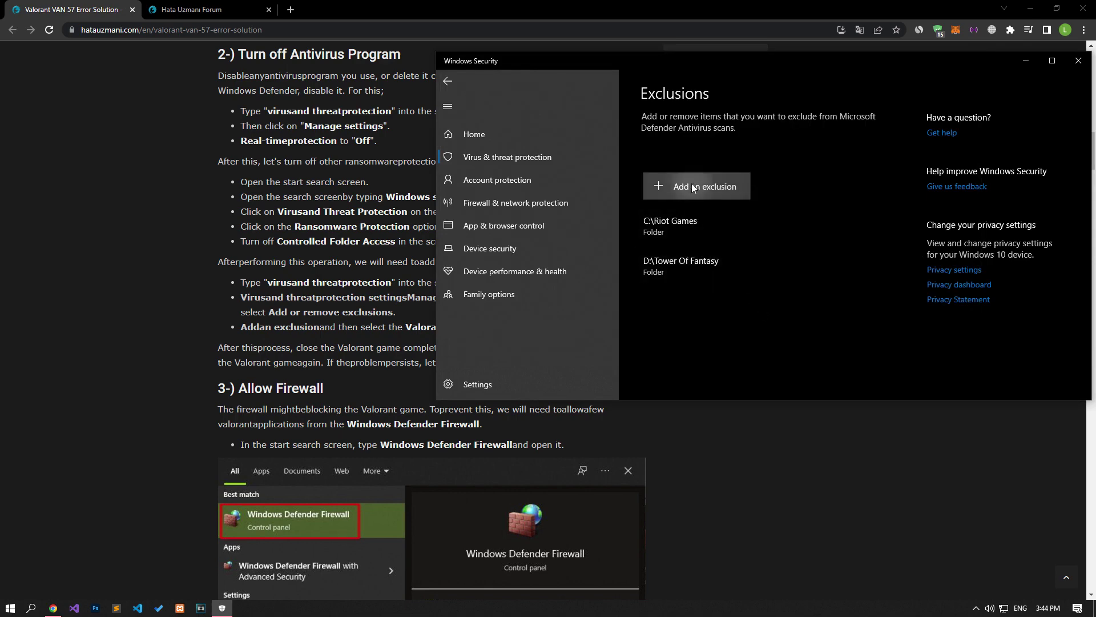
left_click(694, 235)
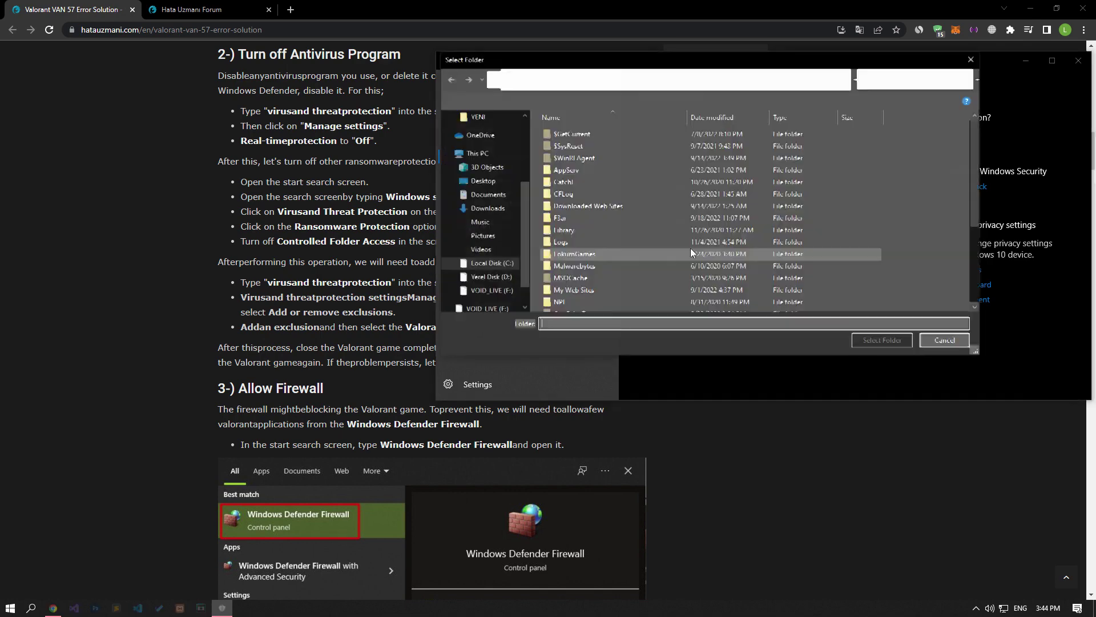
left_click(589, 209)
scroll(589, 209, "down", 4)
left_click(576, 249)
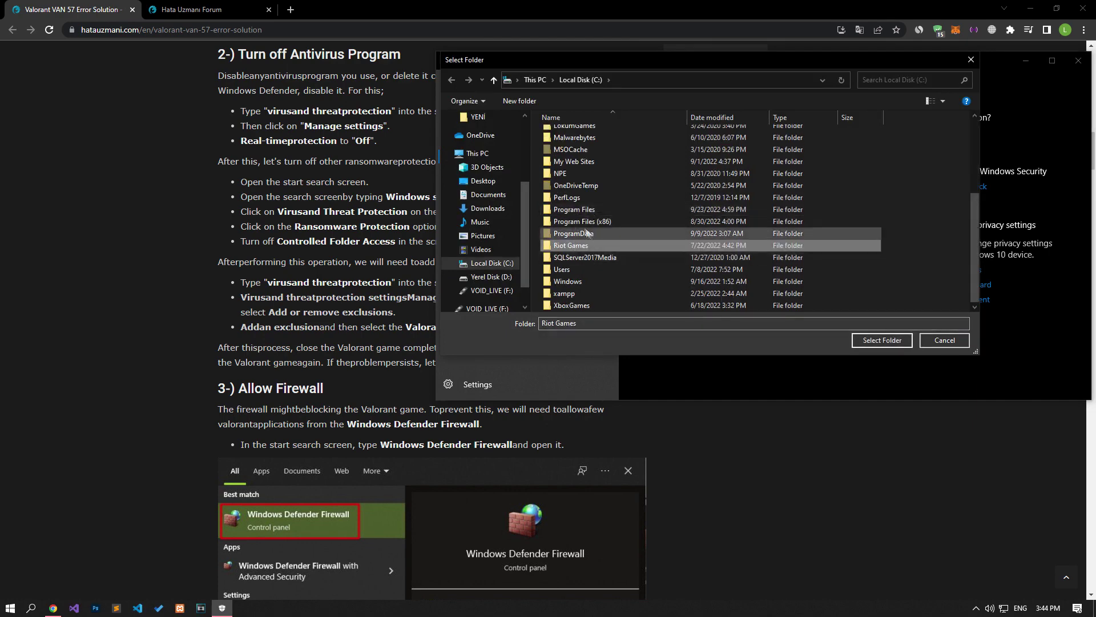
double_click(574, 209)
key("r")
key("r")
key("r")
key("r")
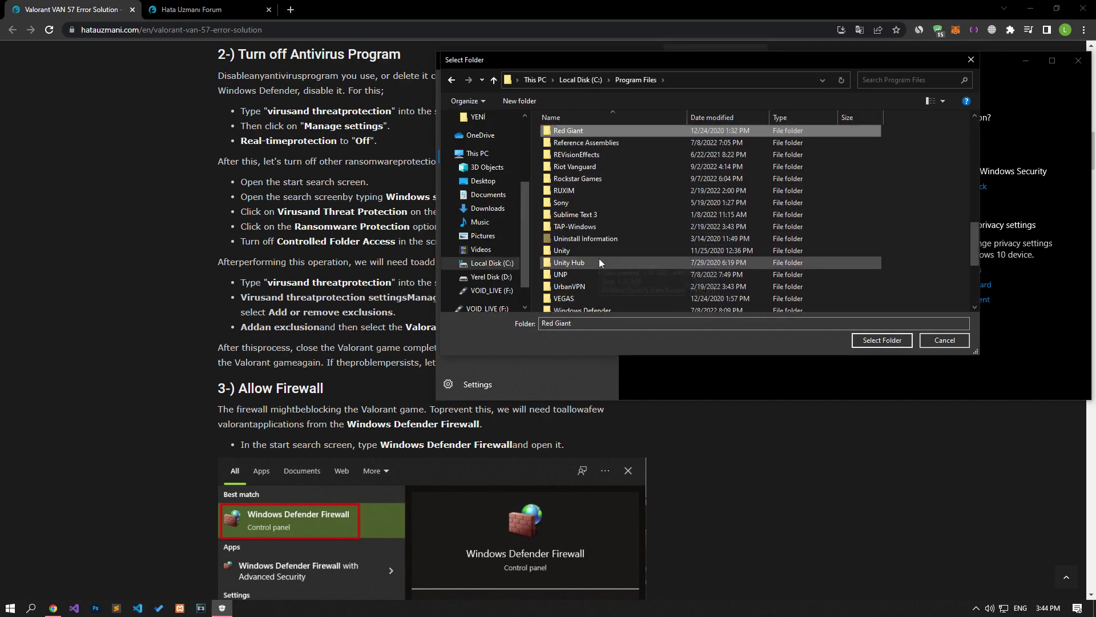
left_click(578, 166)
left_click(869, 341)
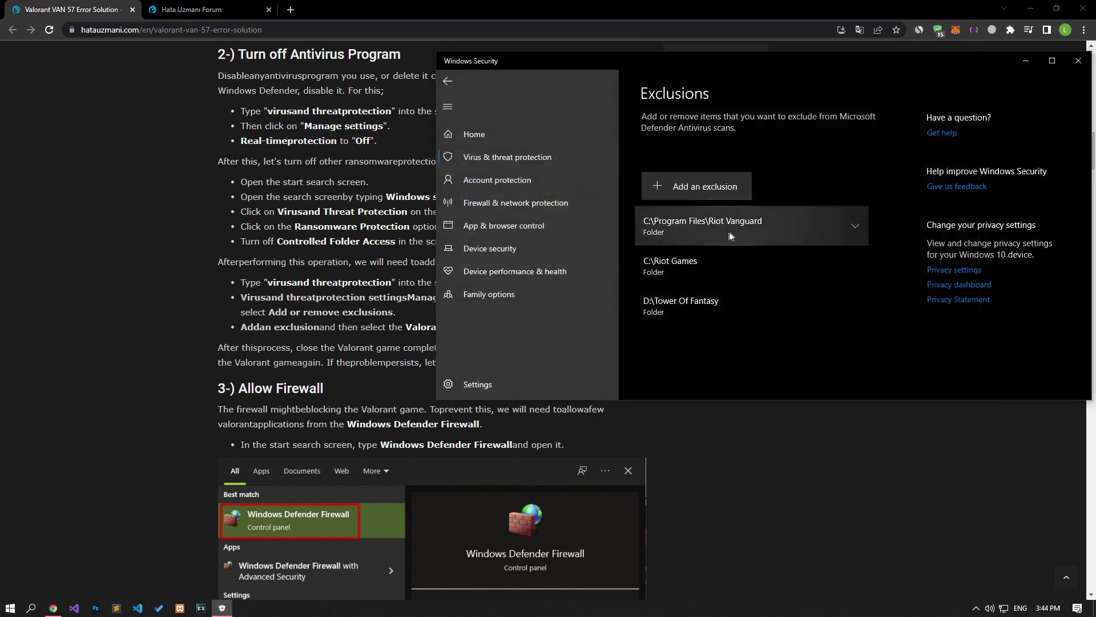
left_click(1078, 61)
- Bring the article's '3-) Allow Firewall' section into view and start a Start search 'winod'
left_click(5, 607)
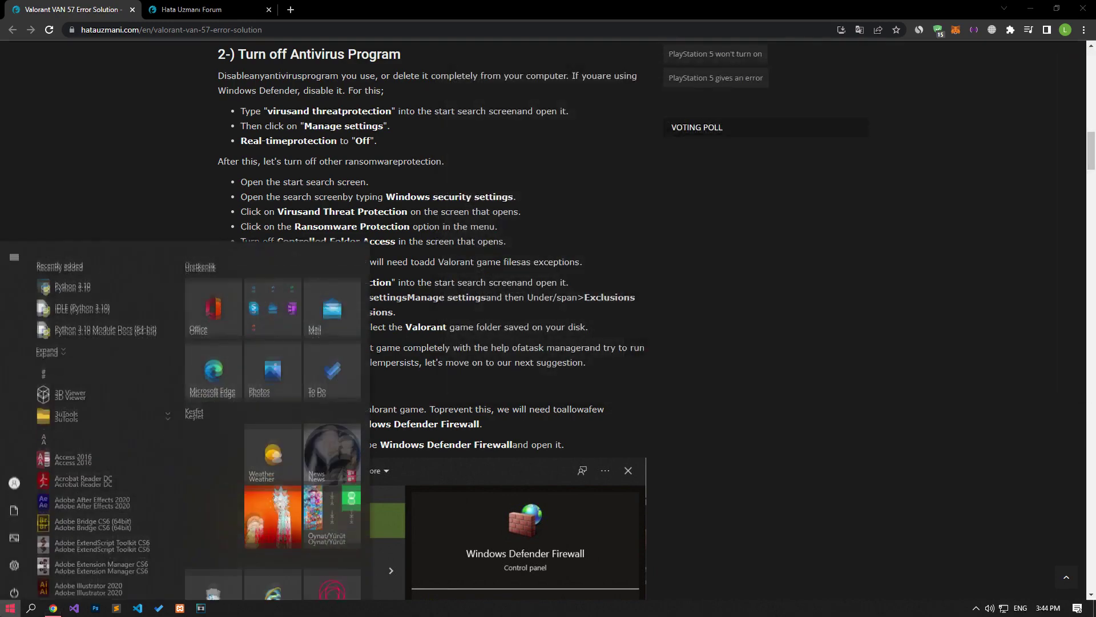
left_click(199, 127)
scroll(203, 115, "down", 6)
scroll(200, 114, "up", 1)
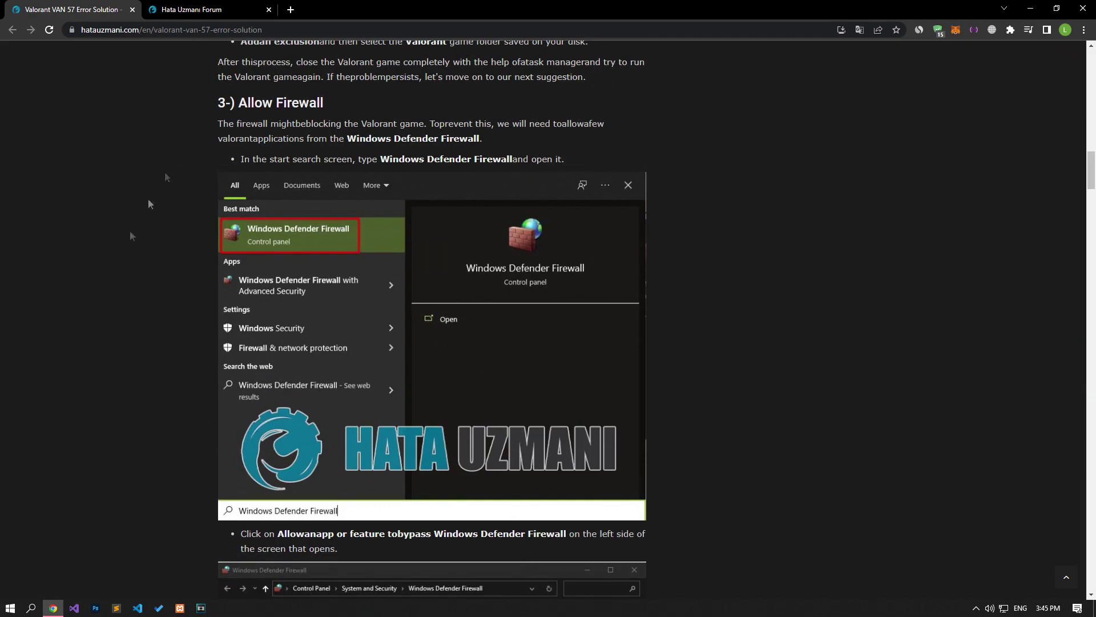
left_click(10, 607)
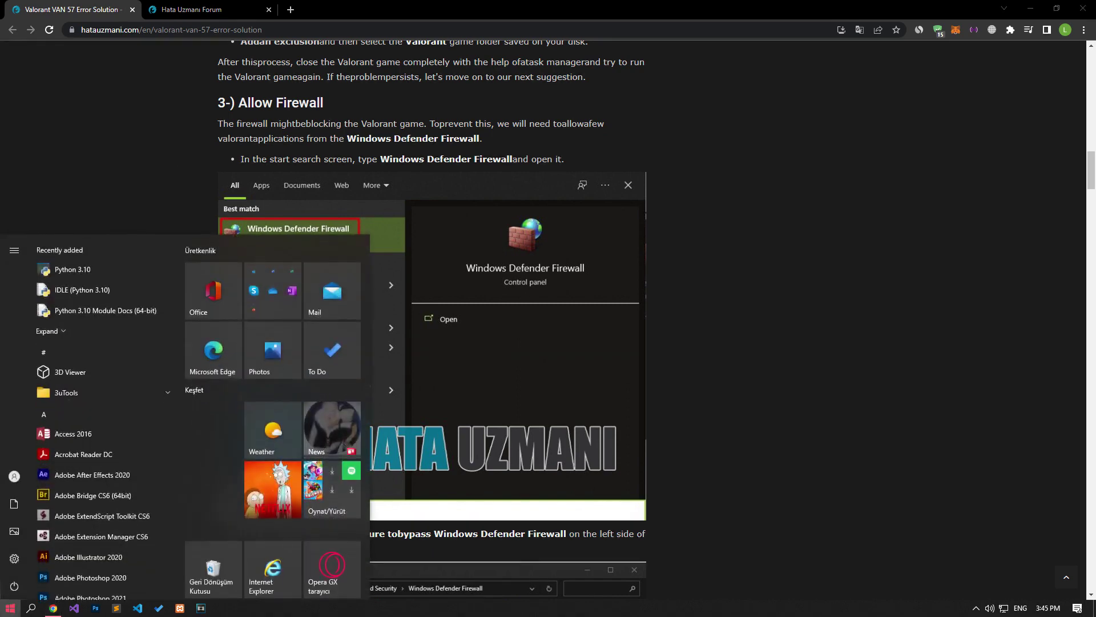
type("winod")
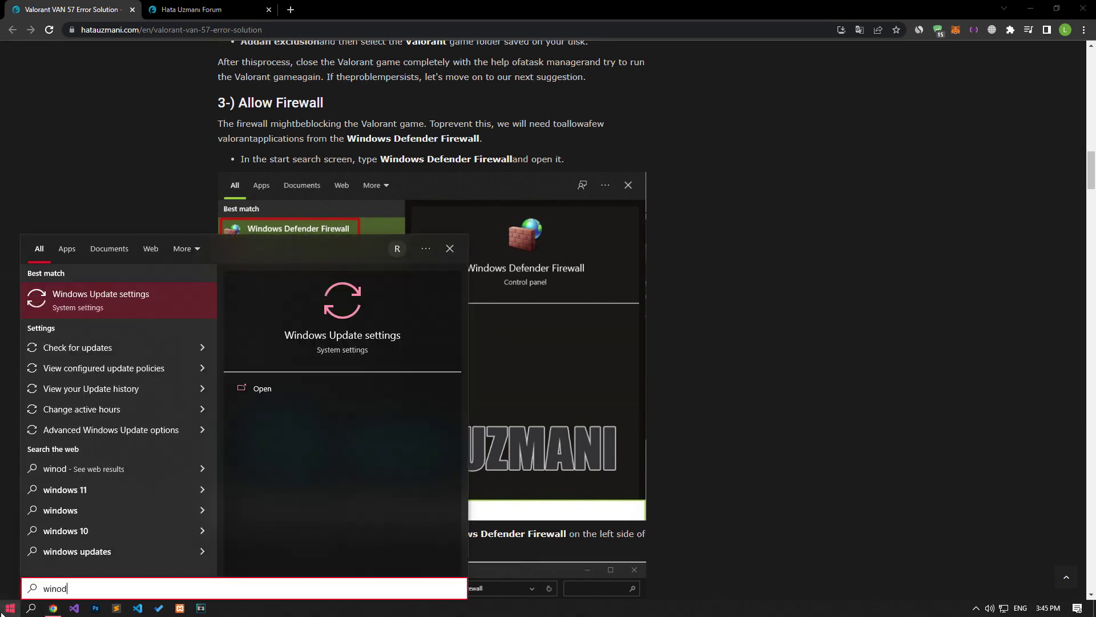
- Open Windows Defender Firewall from search and go to 'Allow an app or feature through' it
key("BackSpace")
key("BackSpace")
left_click(111, 298)
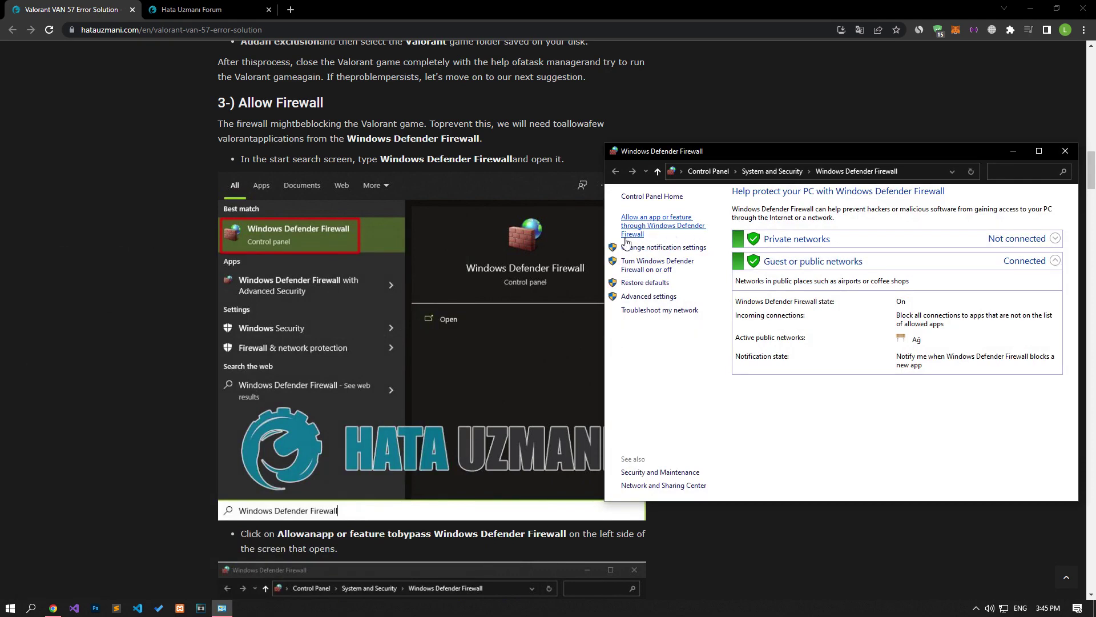
left_click(638, 235)
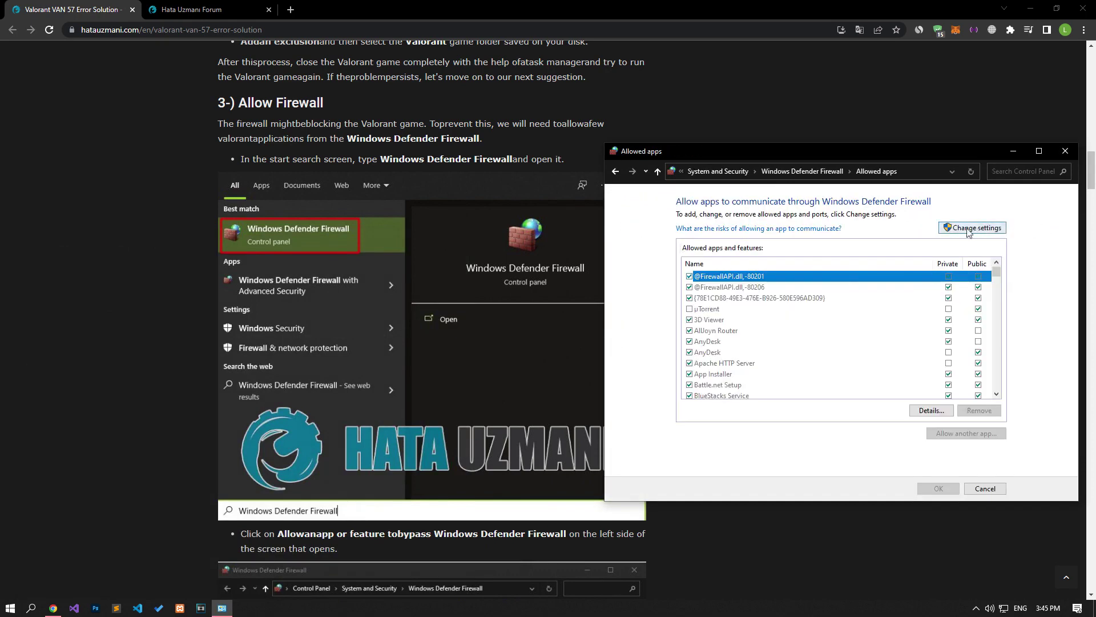
- Enable Change settings, start browsing for another app, and copy the VALORANT live path from the article
left_click(970, 228)
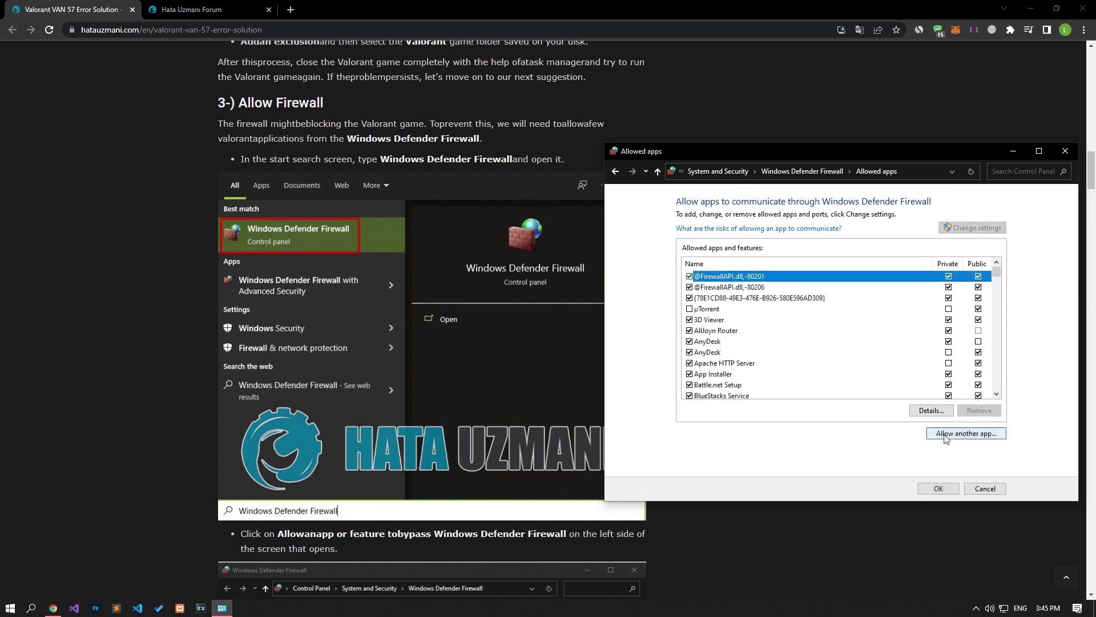
left_click(982, 435)
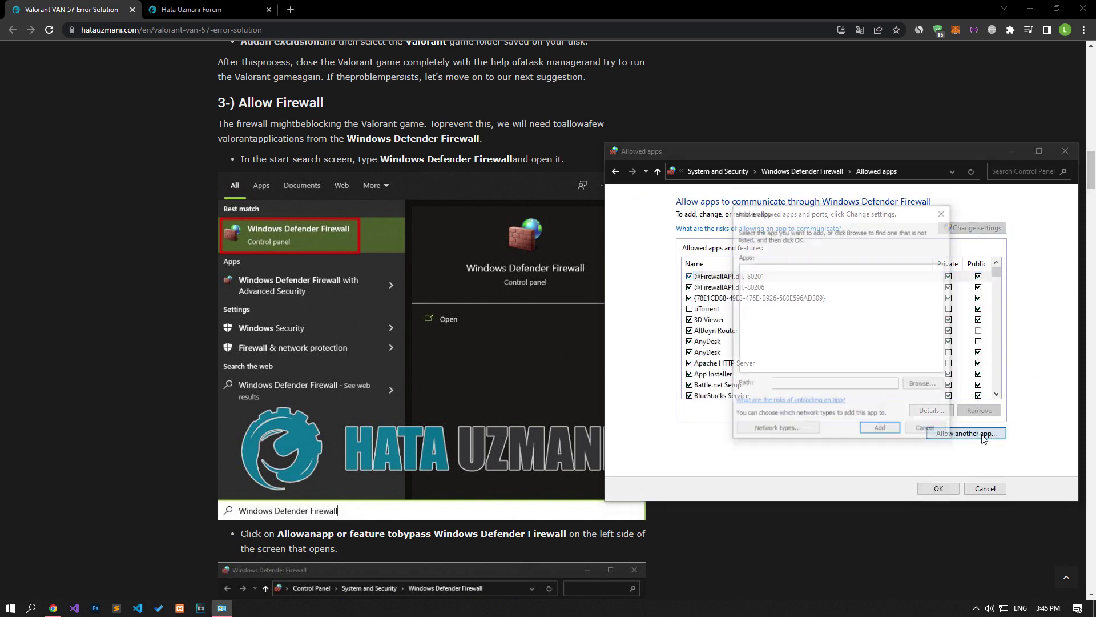
left_click(924, 386)
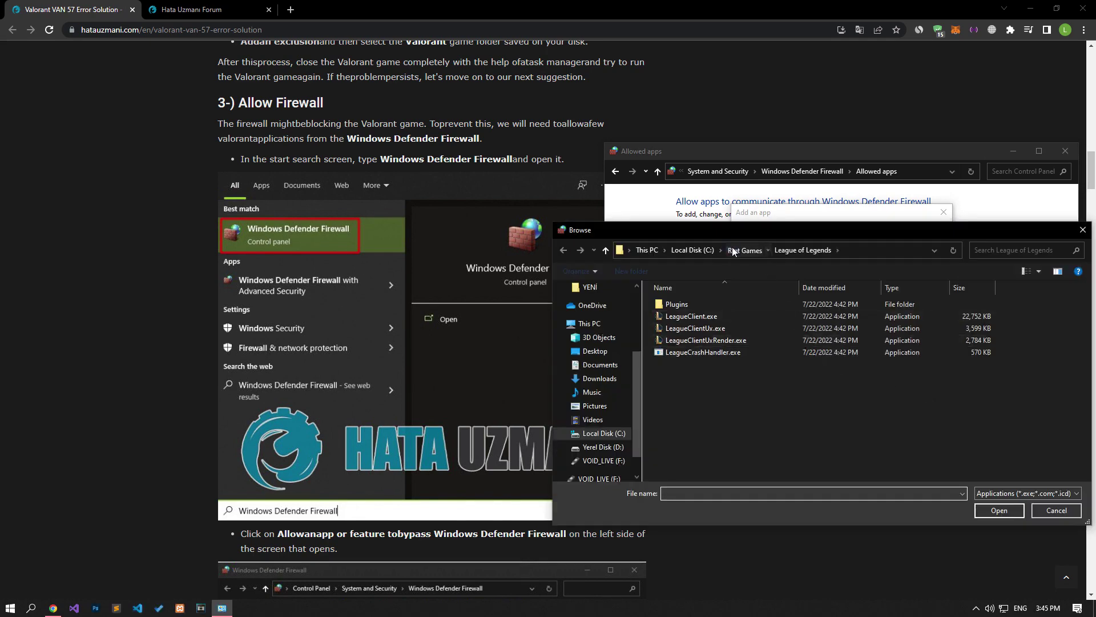
left_click(733, 251)
left_click(681, 331)
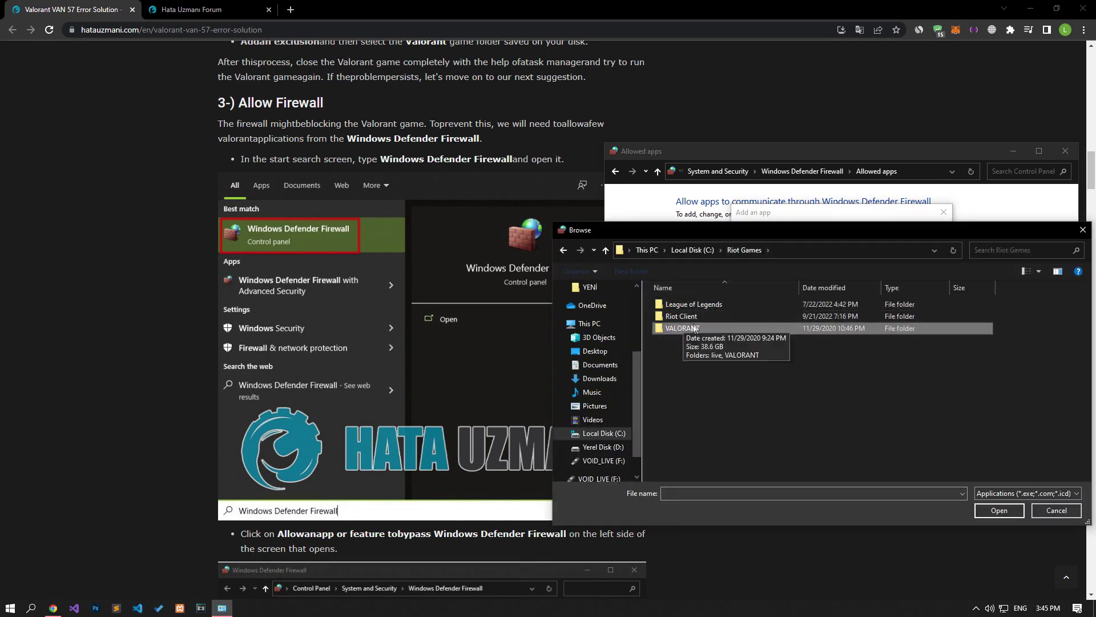
scroll(362, 365, "down", 15)
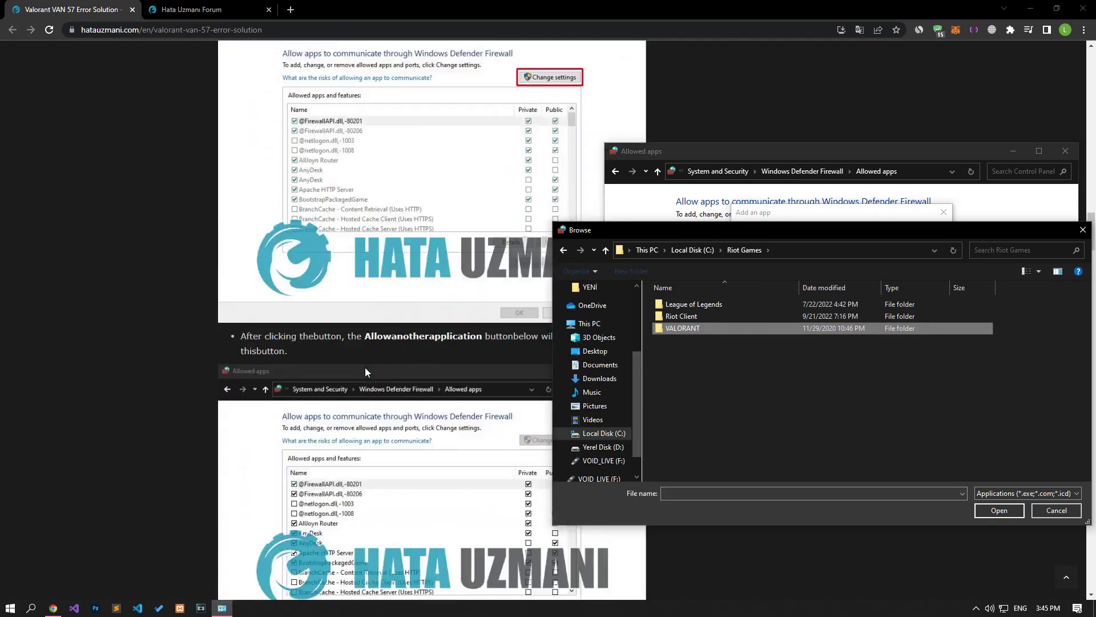
scroll(365, 370, "down", 8)
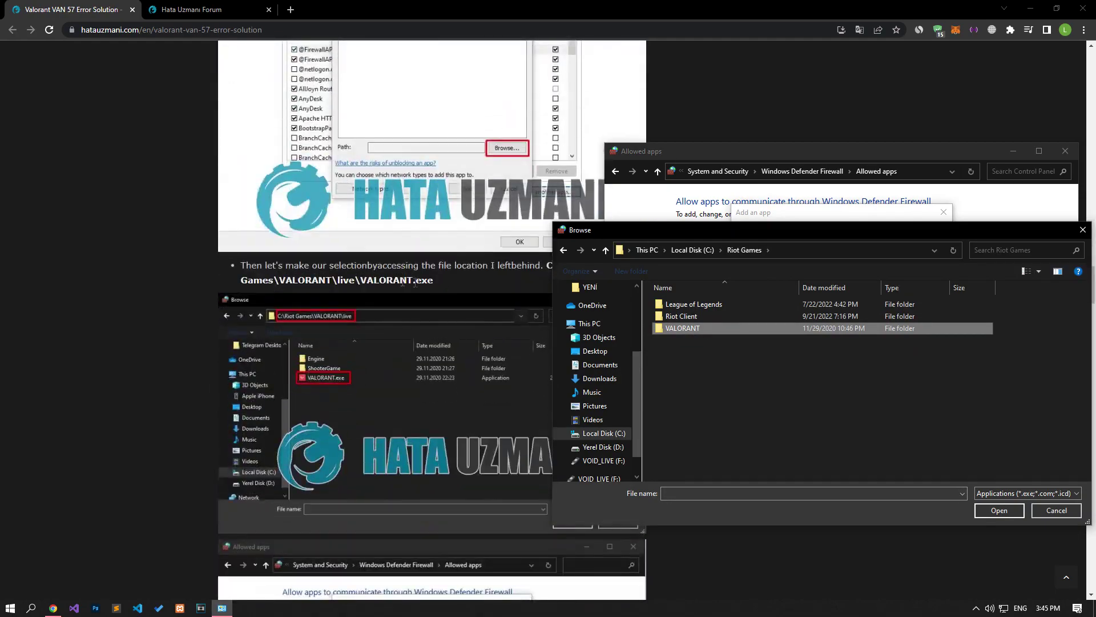
left_click_drag(359, 280, 547, 265)
right_click(548, 261)
left_click(571, 268)
- Try adding C:\Riot Games\VALORANT\live\VALORANT.exe and dismiss the 'already in the list' warning
left_click(222, 608)
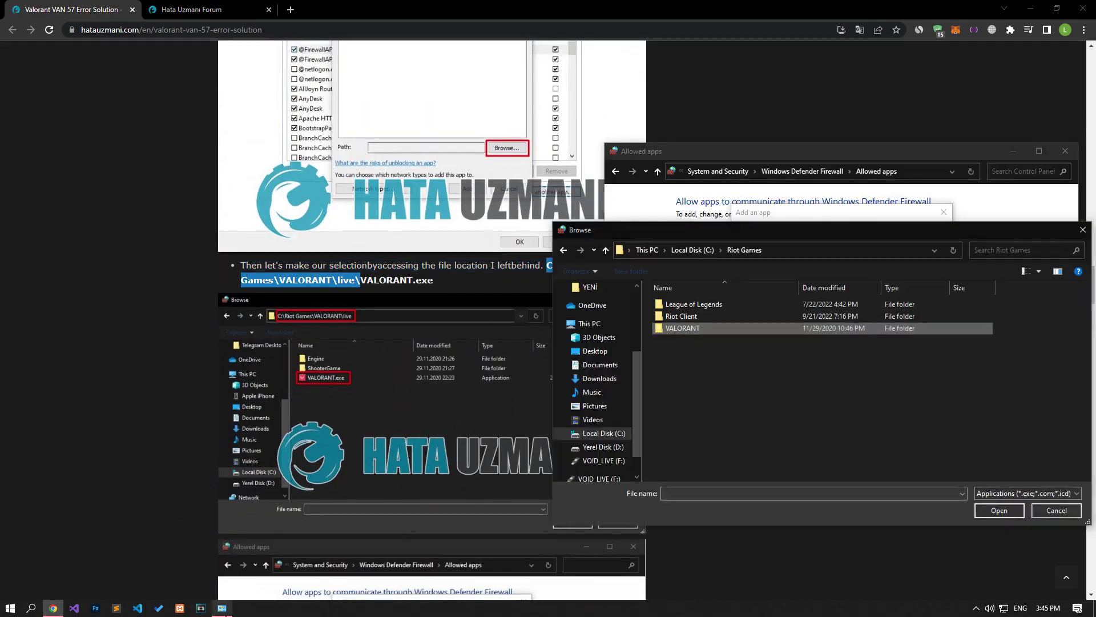
left_click(792, 248)
key("ctrl+v")
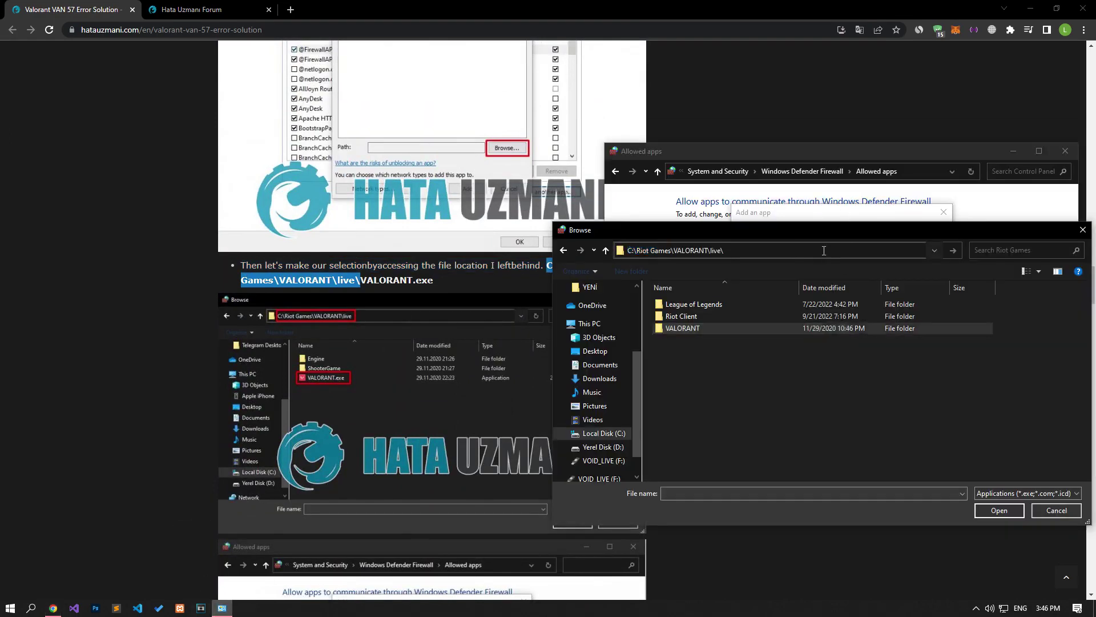
key("Return")
left_click(676, 330)
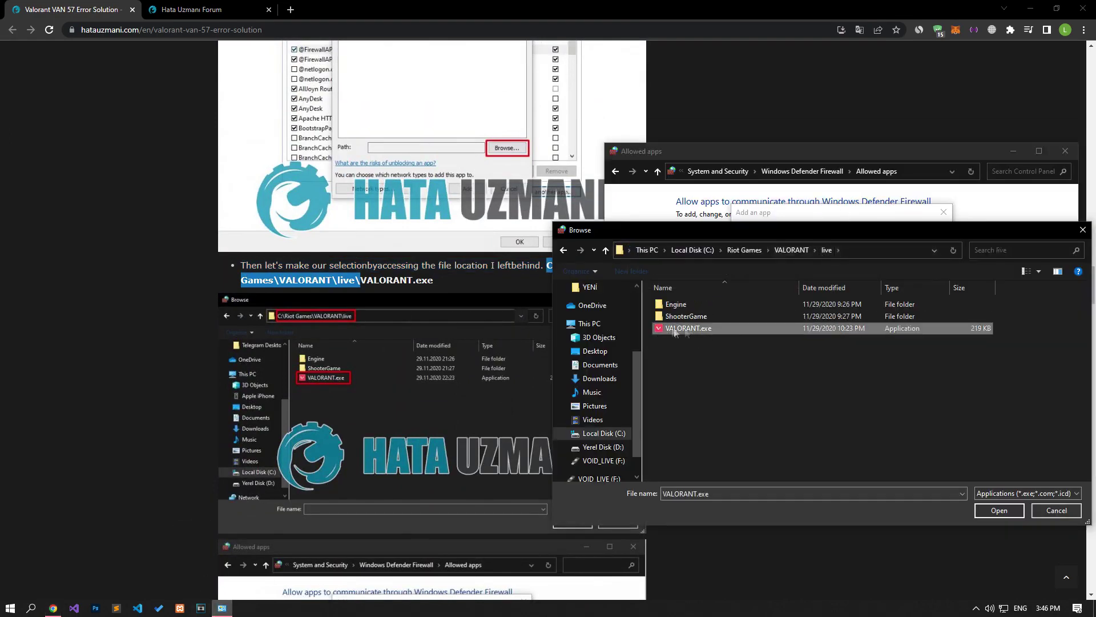
left_click(996, 510)
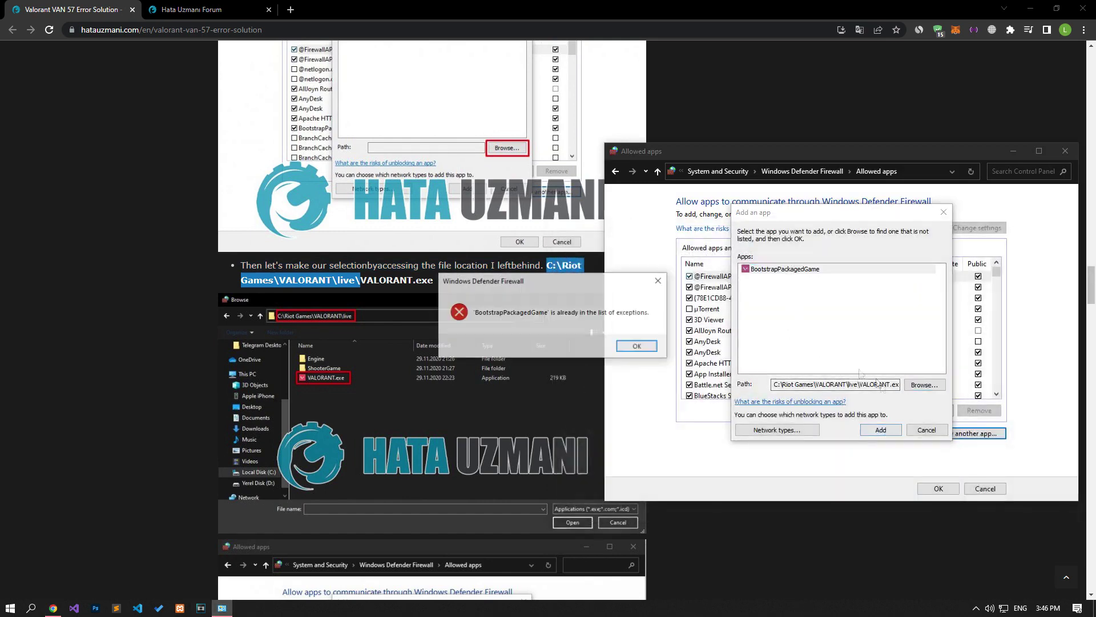
key("Return")
left_click(926, 429)
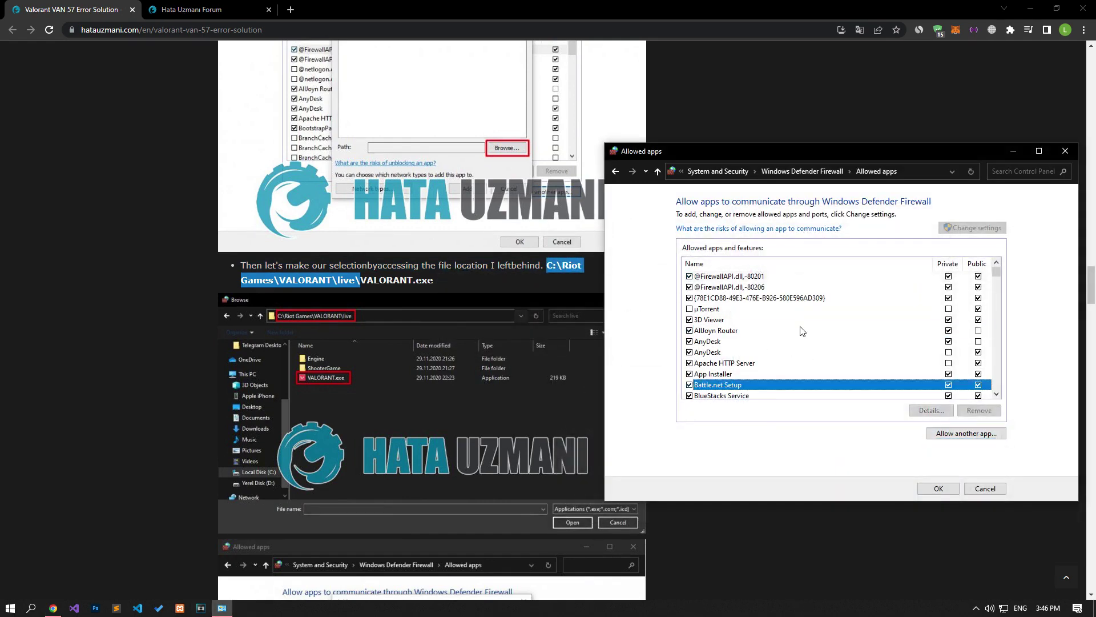
- Check the BootstrapPackagedGame entry's details, then reopen Allow another app
scroll(802, 331, "down", 3)
left_click(734, 289)
left_click(736, 319)
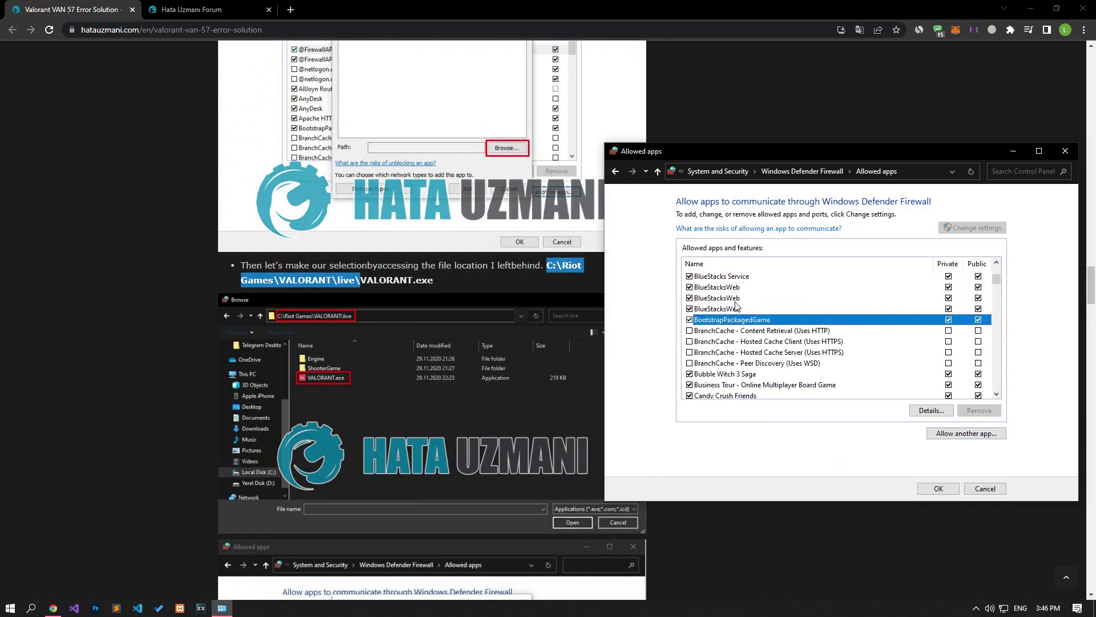
double_click(950, 325)
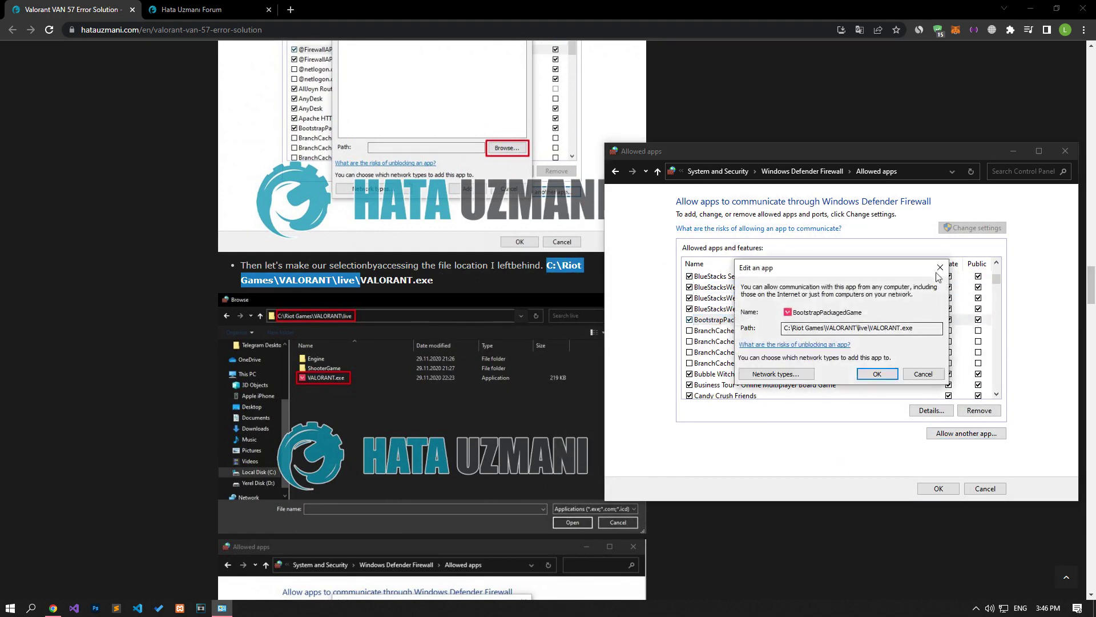
key("Escape")
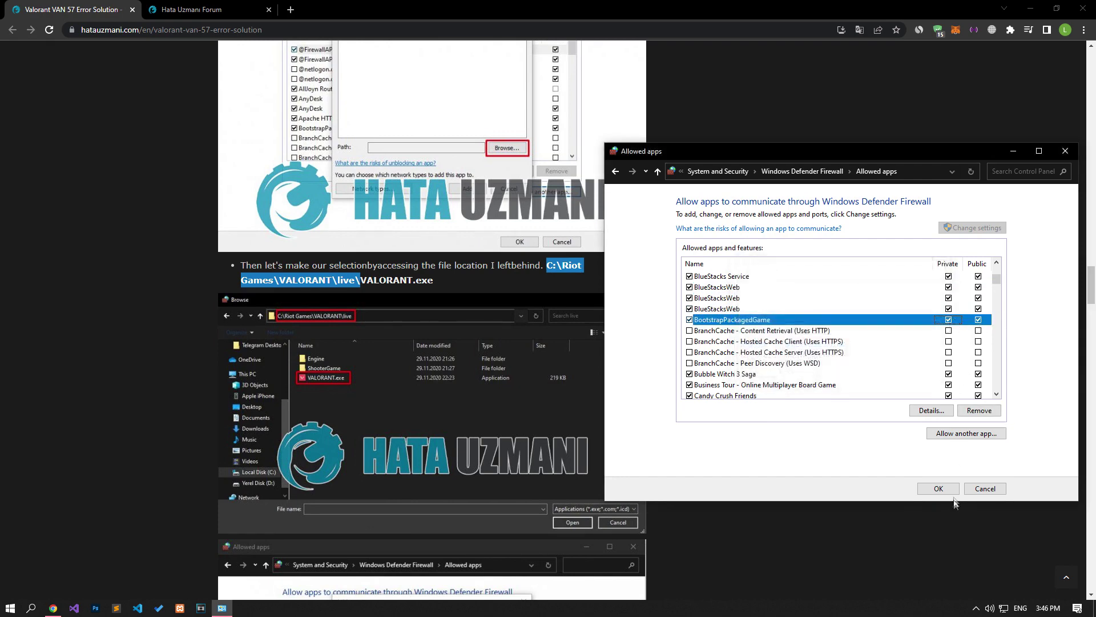
left_click(970, 433)
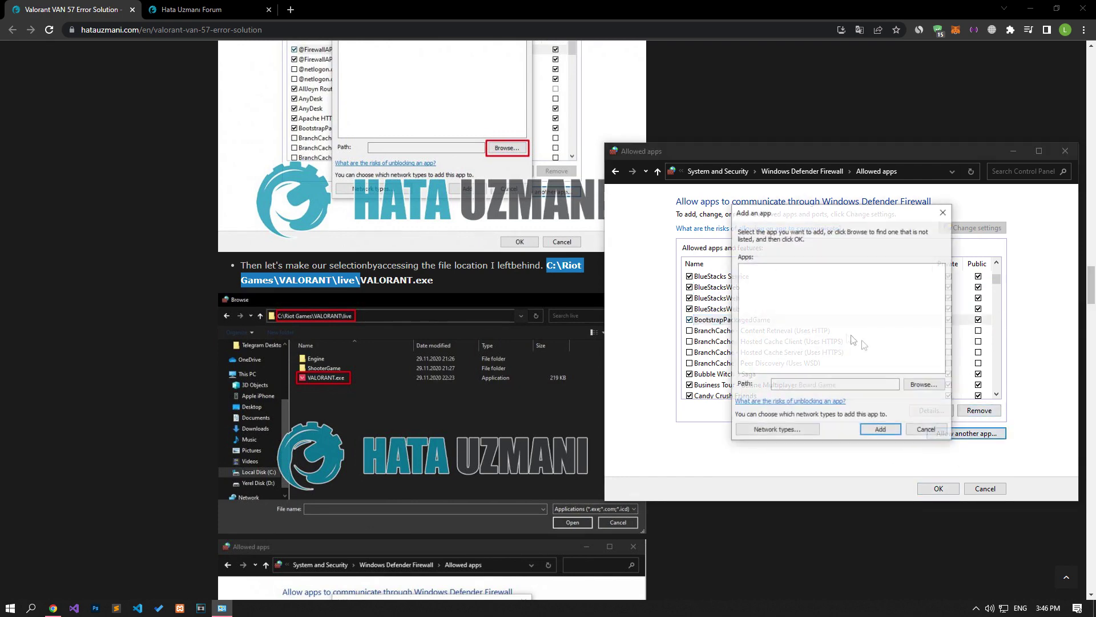
- Browse to C:\Program Files\Riot Vanguard using the path copied from the article
left_click(925, 385)
scroll(342, 365, "down", 4)
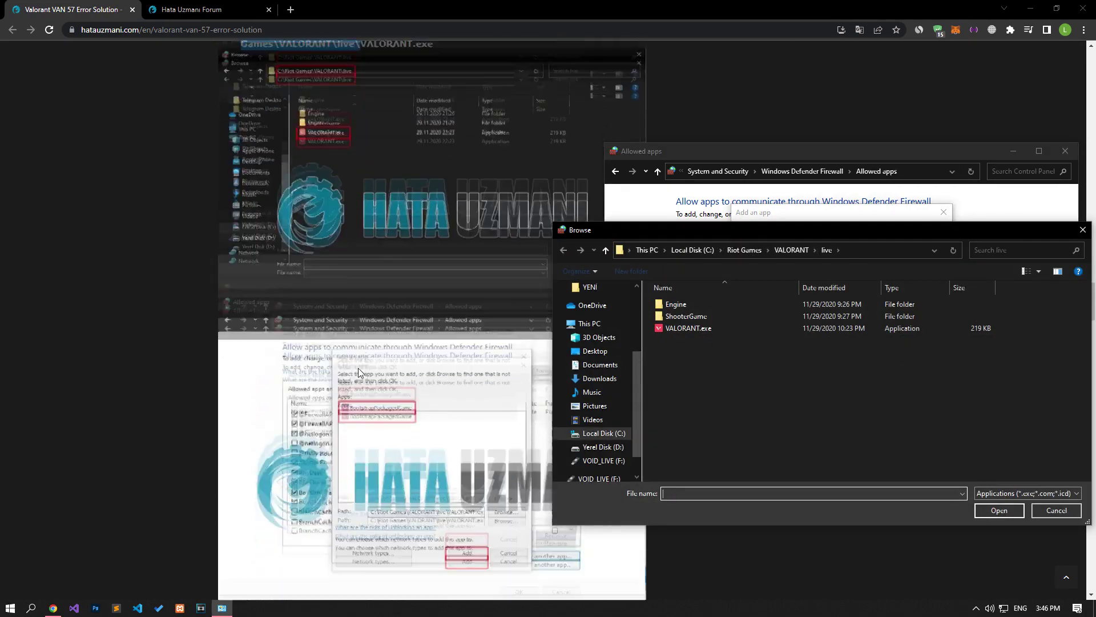
scroll(360, 370, "down", 5)
left_click_drag(426, 378, 251, 377)
key("ctrl+c")
key("alt+Tab")
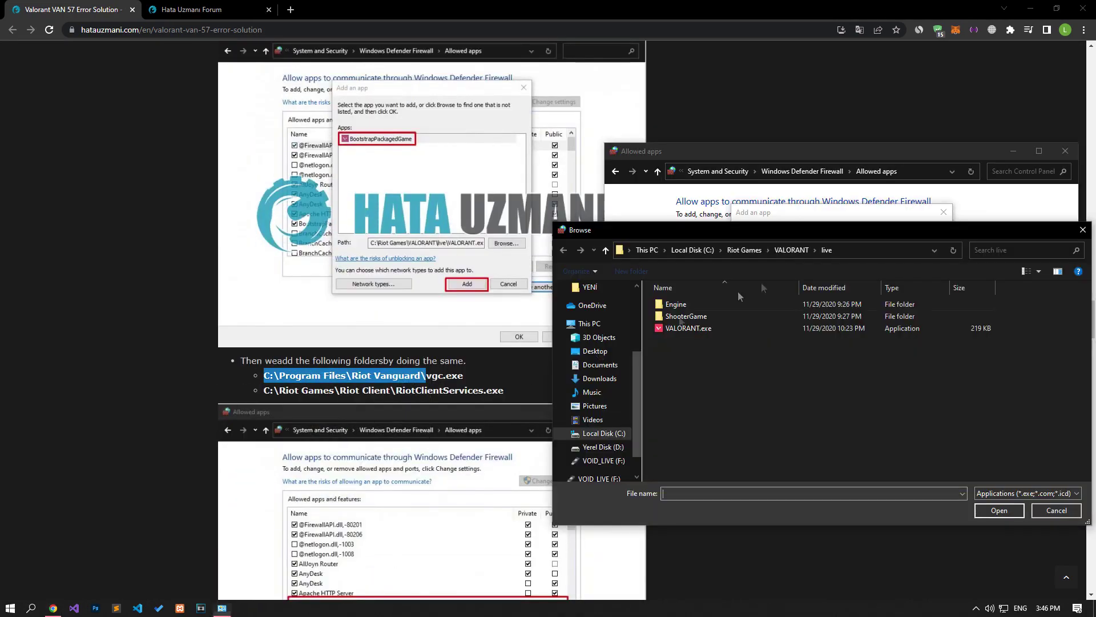
left_click(914, 251)
key("ctrl+v")
key("Return")
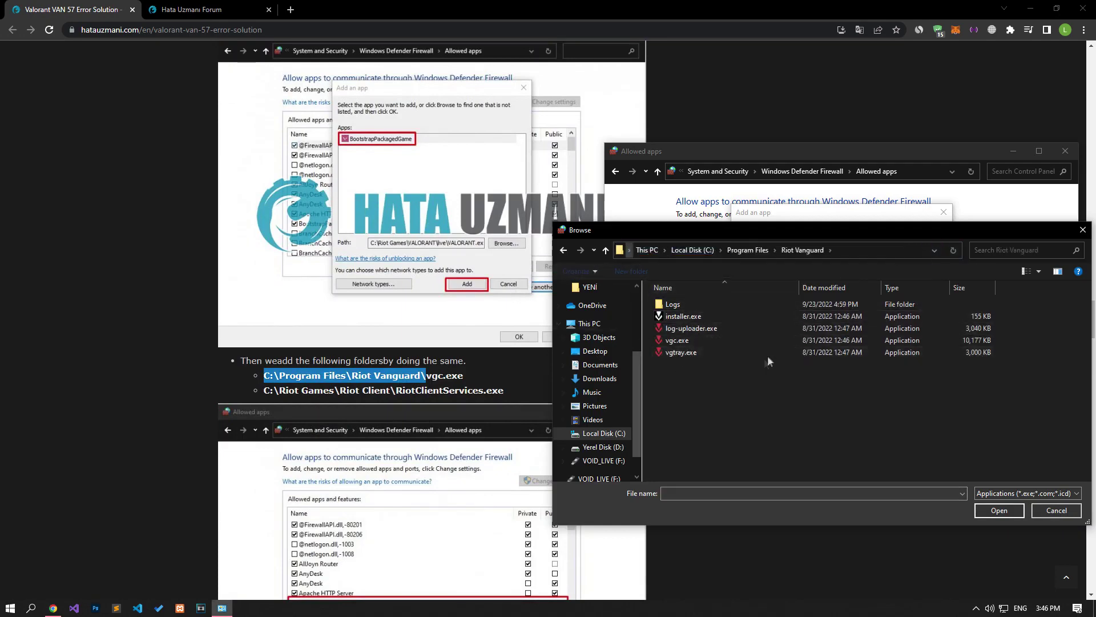
- Try adding vgc.exe, dismiss the 'already in list' error, and locate Vanguard user-mode service
left_click(680, 341)
left_click(1008, 512)
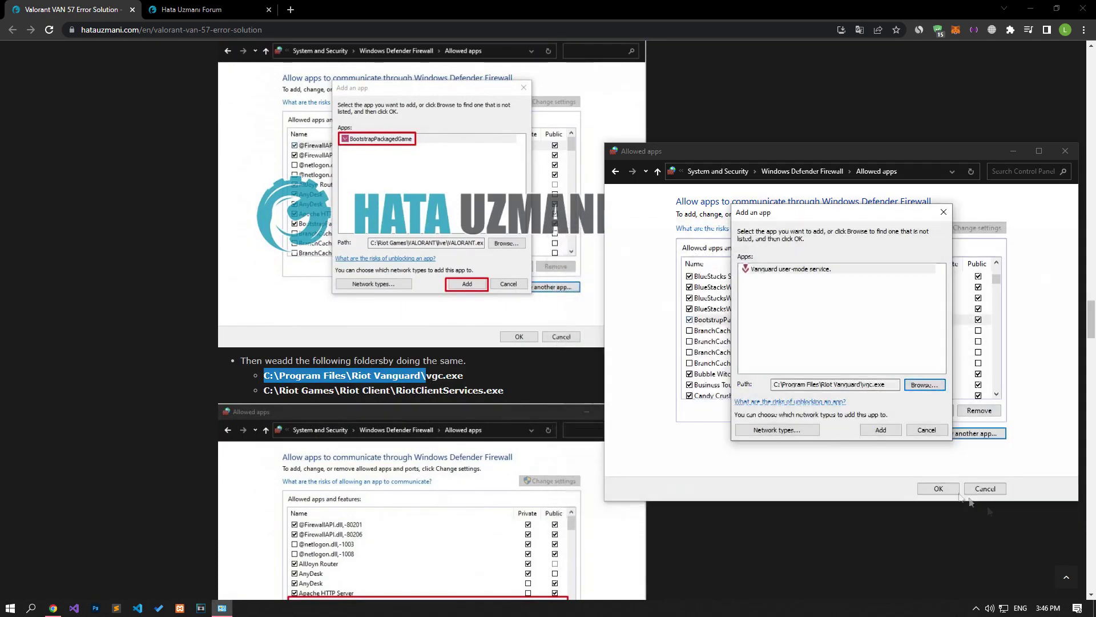
left_click(885, 432)
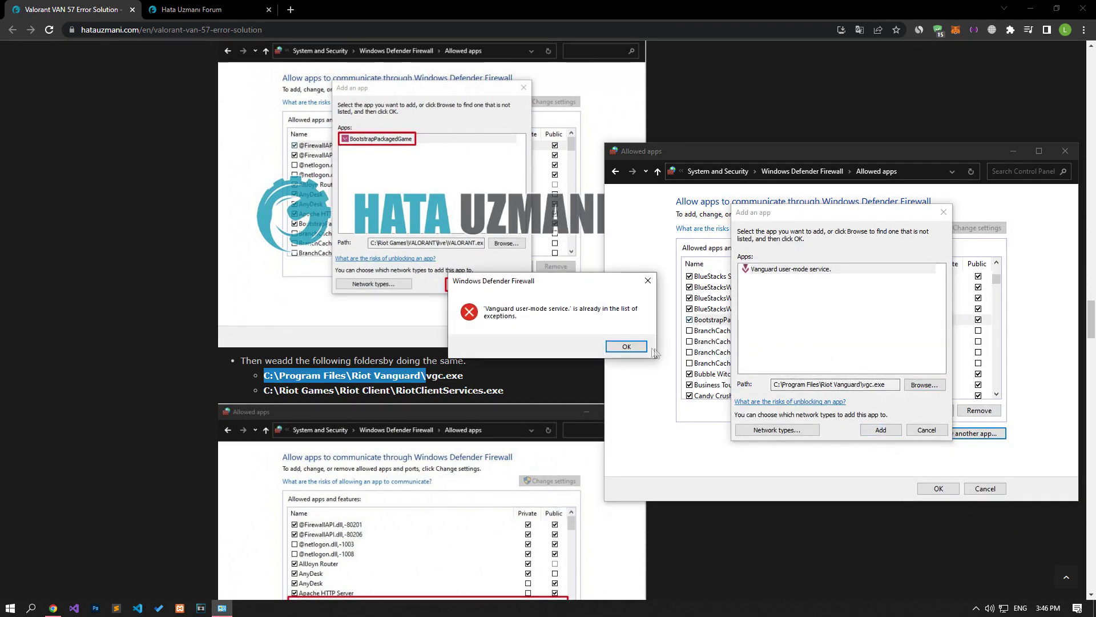
key("Return")
key("Escape")
scroll(822, 316, "down", 20)
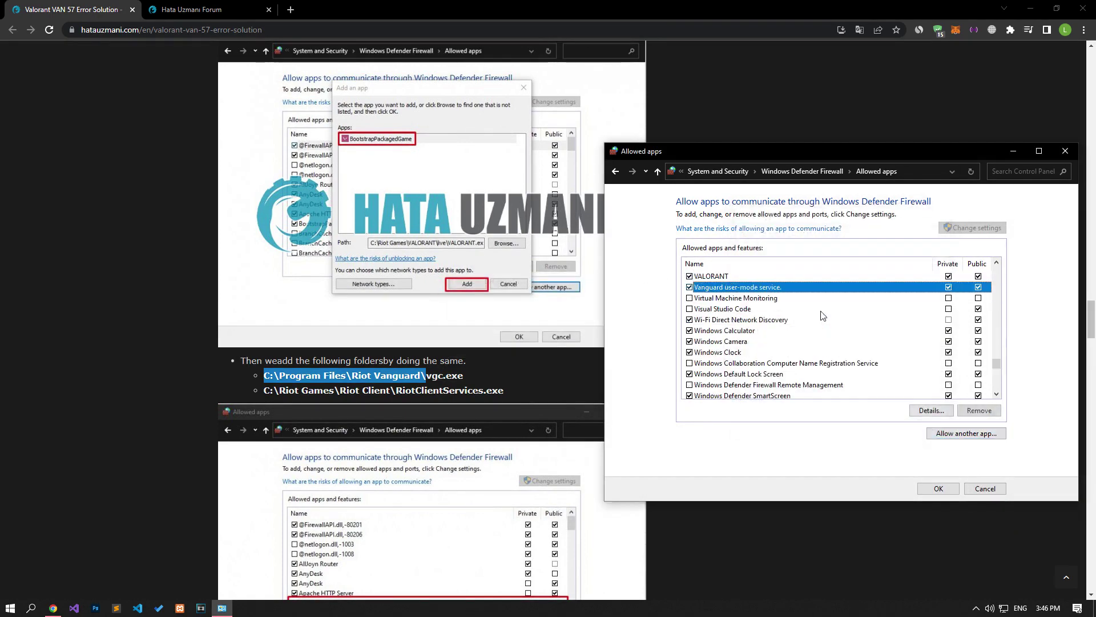
left_click(754, 287)
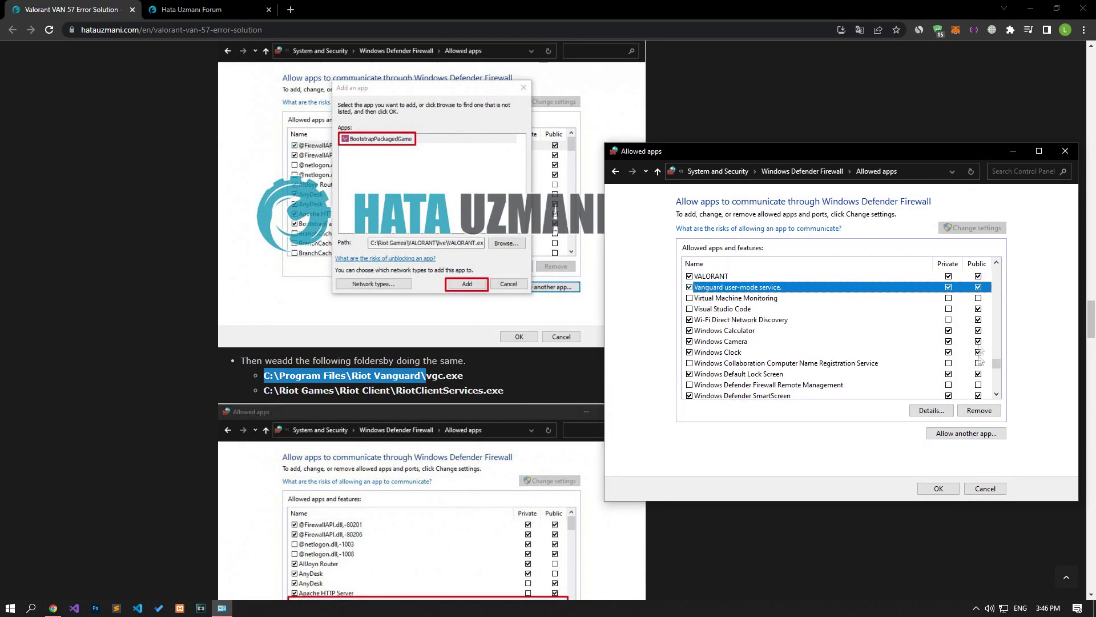
- Browse to the C:\Riot Games\Riot Client folder using the path copied from the article
left_click(966, 432)
left_click(925, 384)
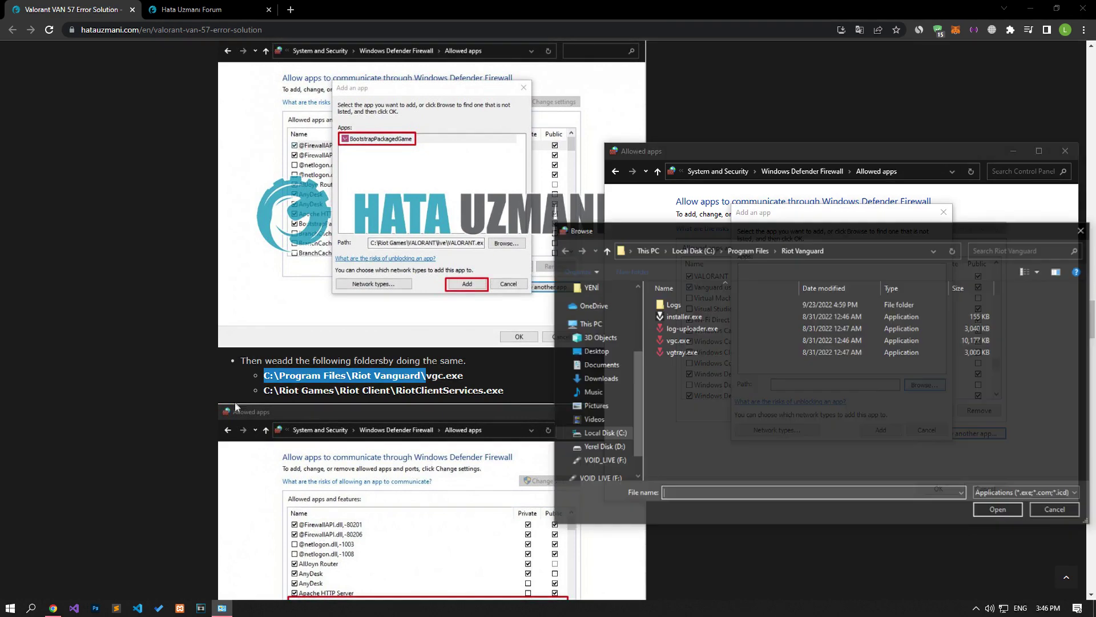
left_click_drag(265, 390, 403, 390)
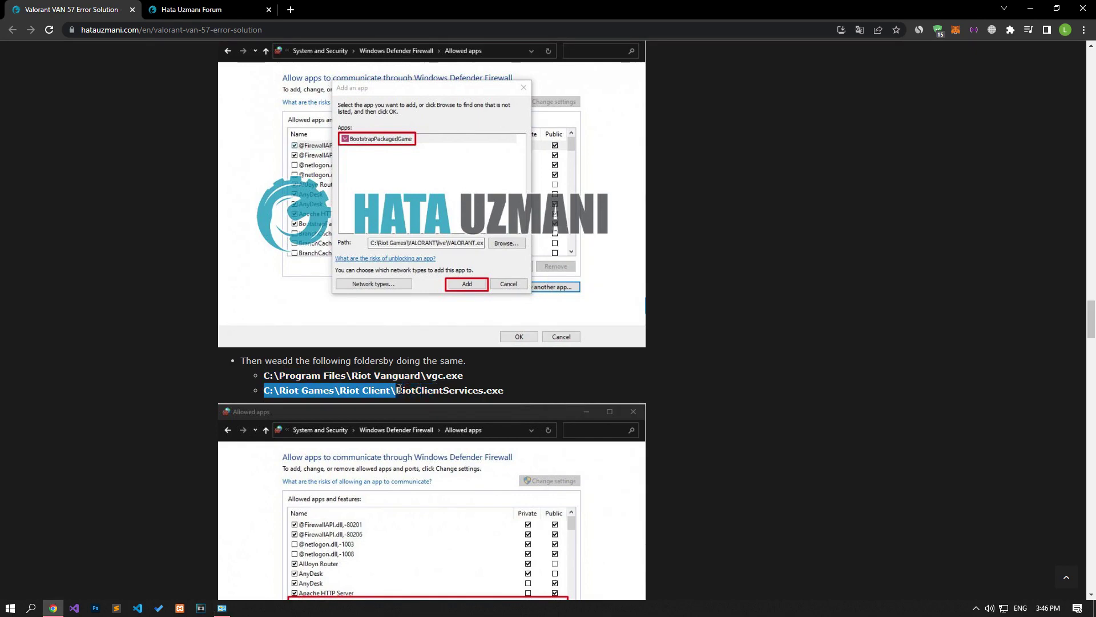
key("ctrl+c")
key("alt+Tab")
left_click(857, 251)
key("ctrl+v")
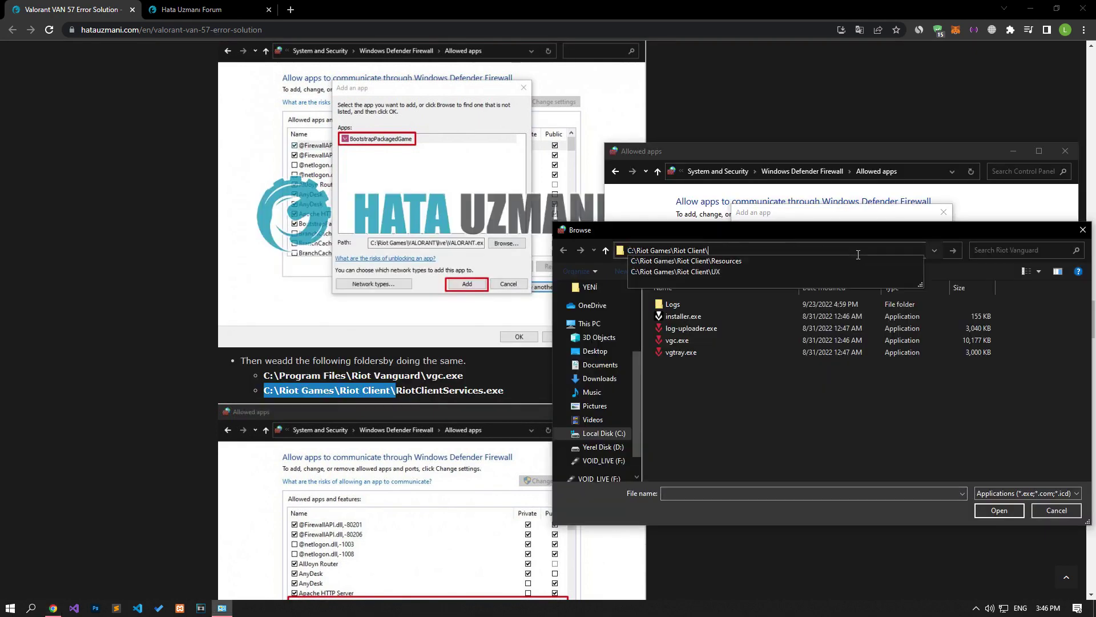
key("Return")
- Try adding RiotClientServices.exe, dismiss the error, and locate the Riot Client entry
left_click(702, 342)
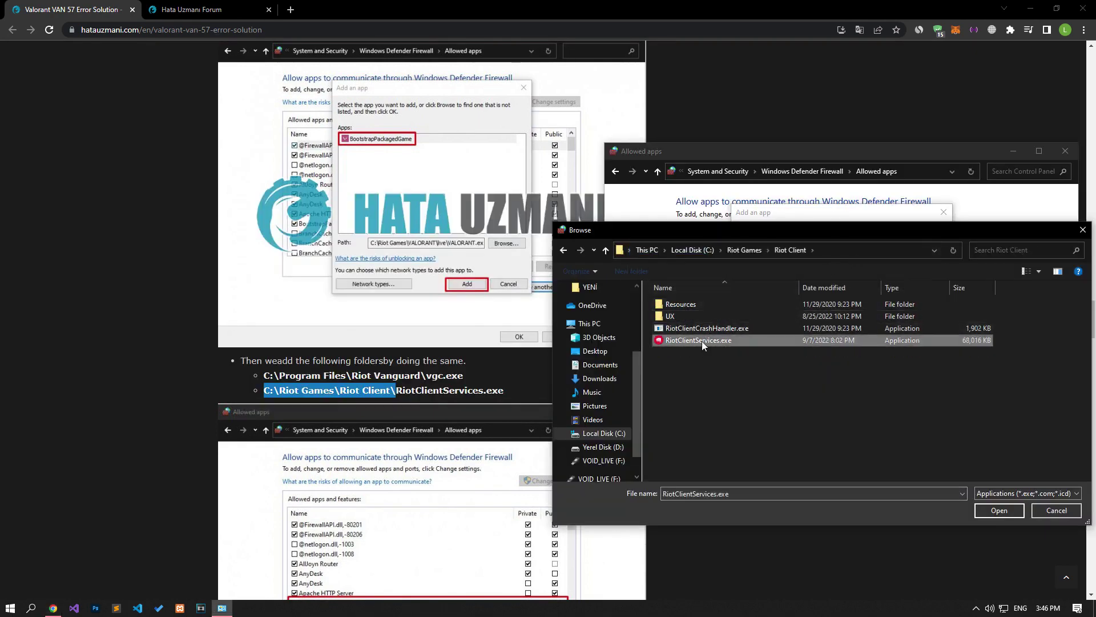
left_click(999, 510)
left_click(881, 430)
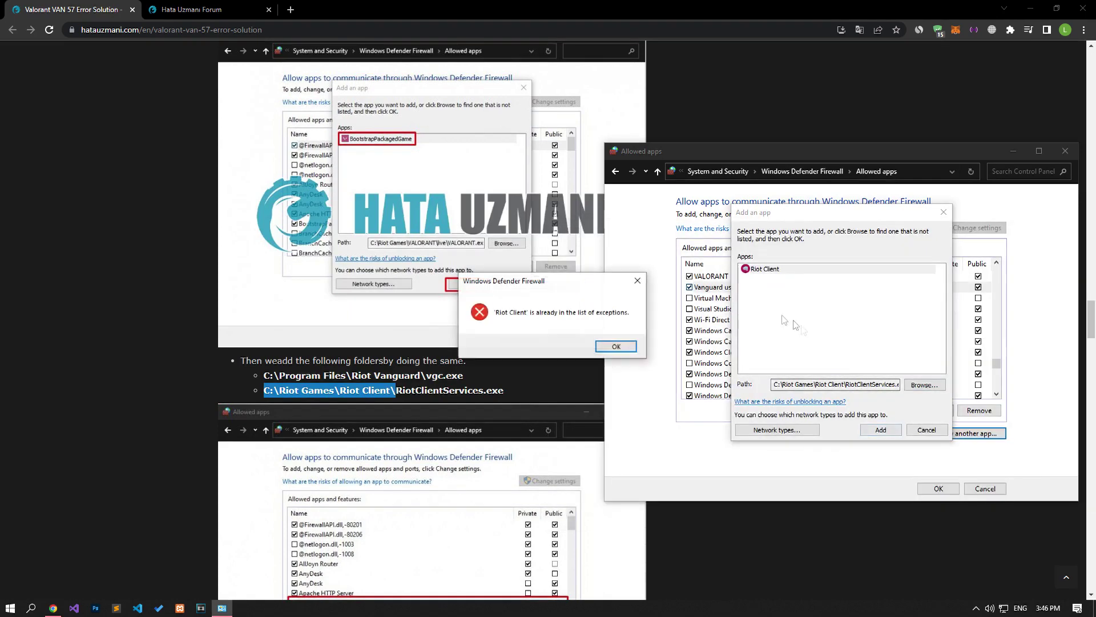
left_click(613, 347)
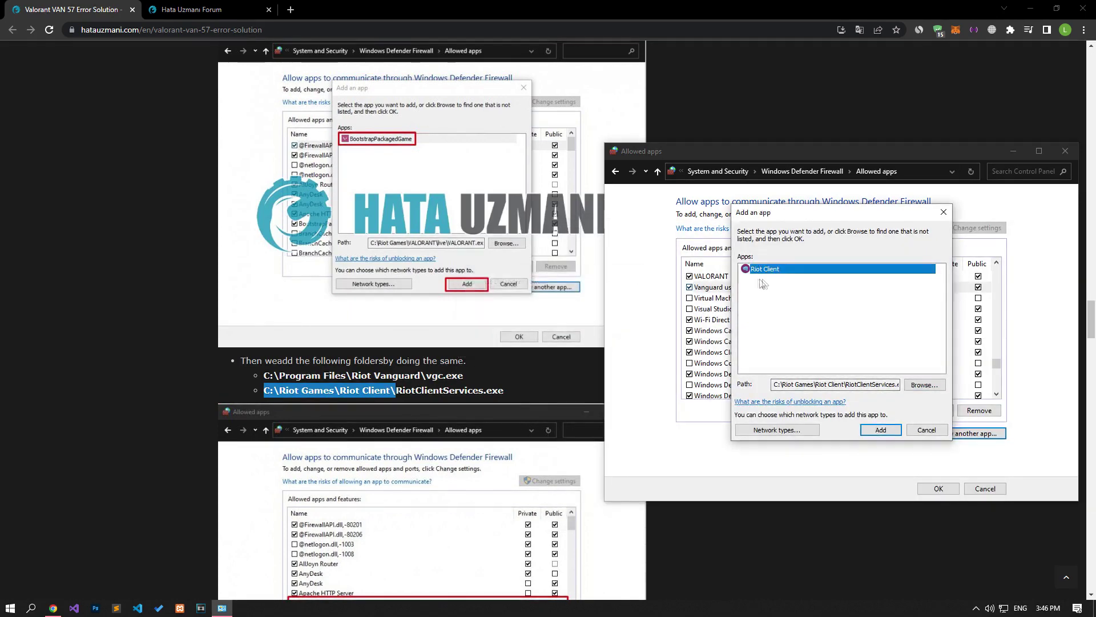
left_click(914, 429)
scroll(736, 317, "up", 5)
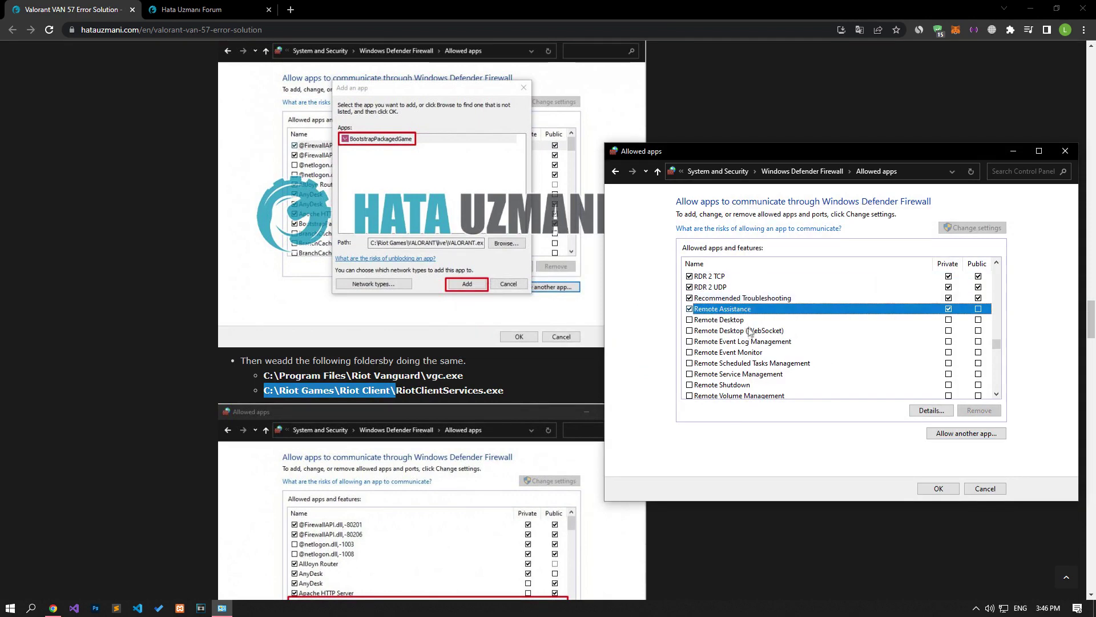
scroll(733, 337, "down", 3)
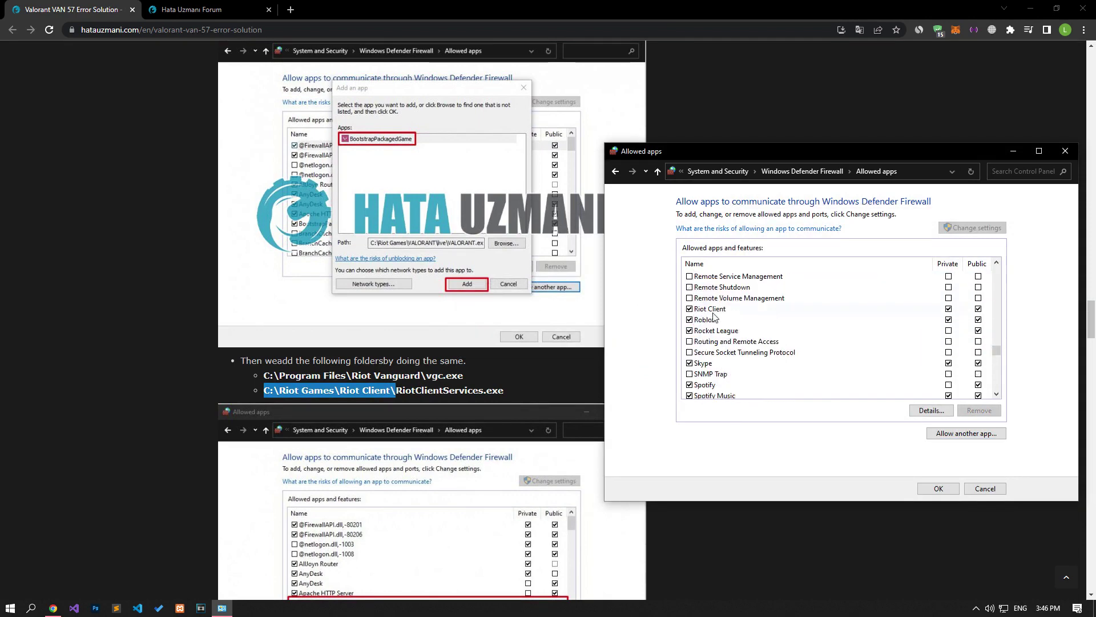
left_click(715, 310)
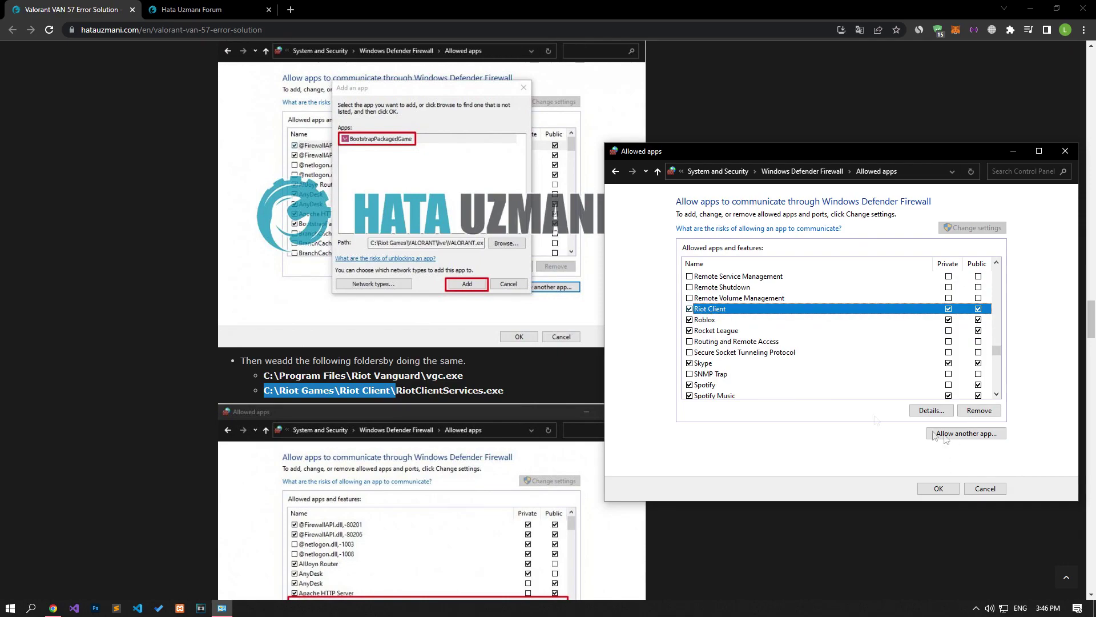
- Confirm the Allowed apps list with OK and close the firewall window
scroll(405, 394, "down", 10)
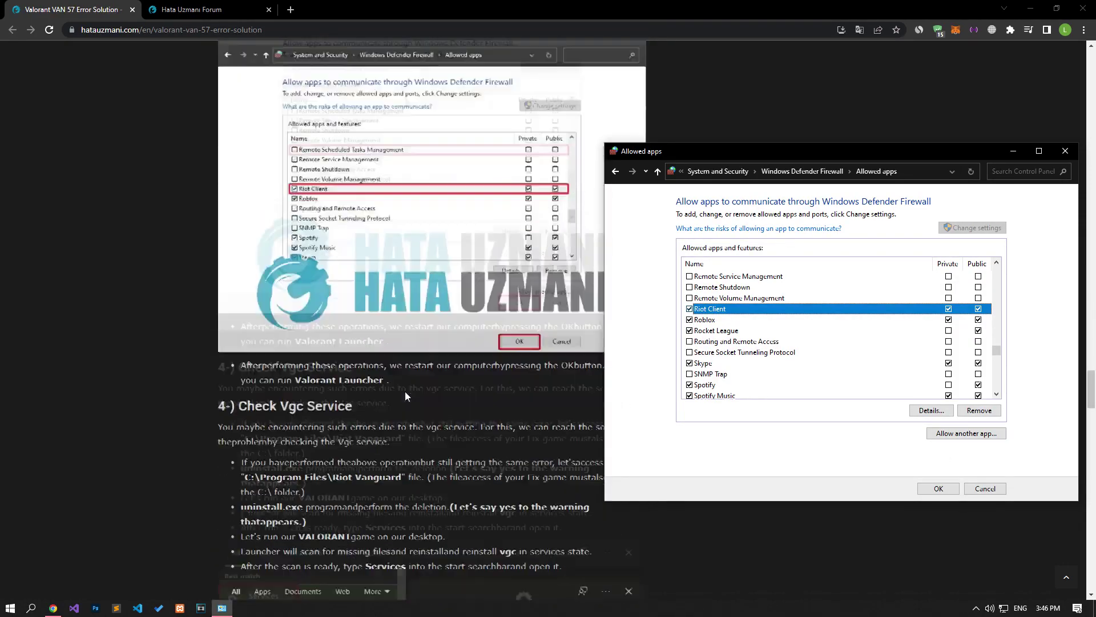
left_click(936, 489)
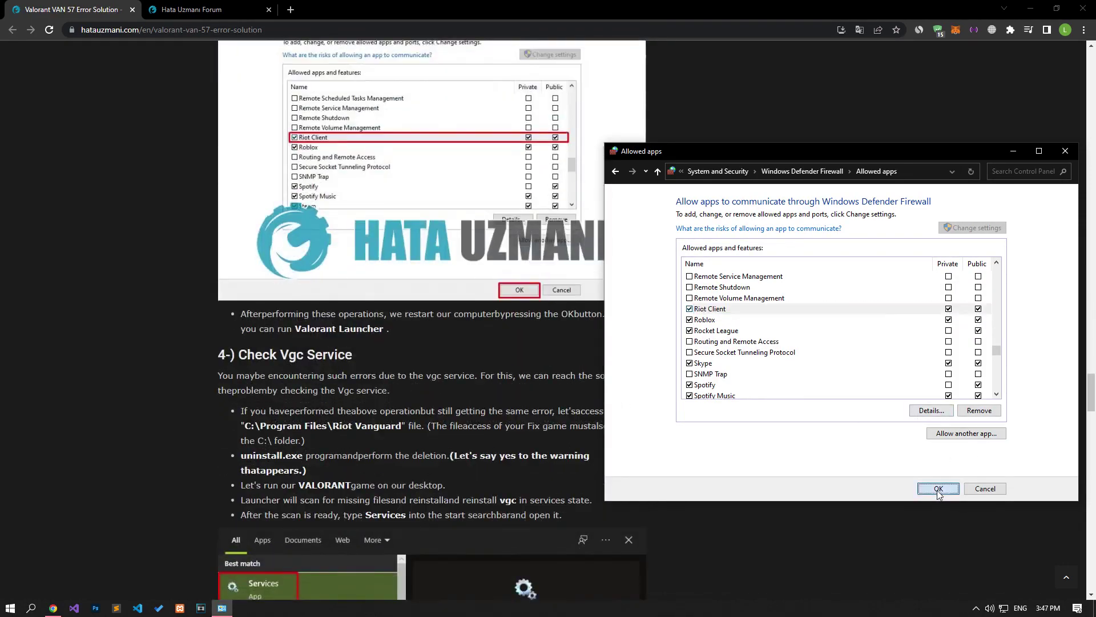
left_click(1066, 150)
- Search Start for 'riot' and run Riot Client as administrator
key("super")
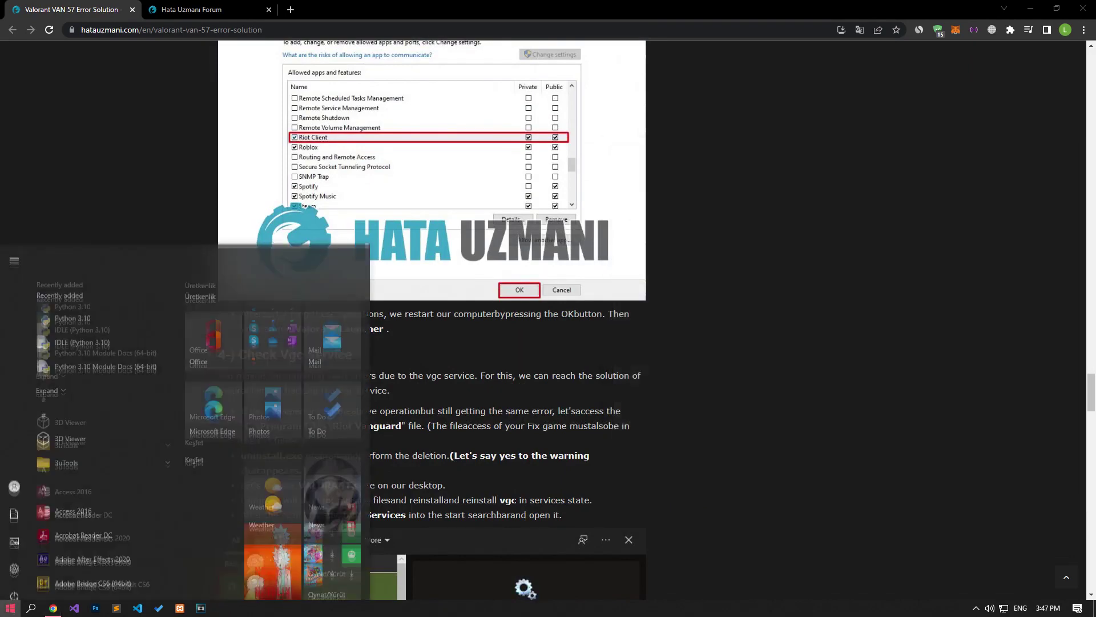
type("riot c")
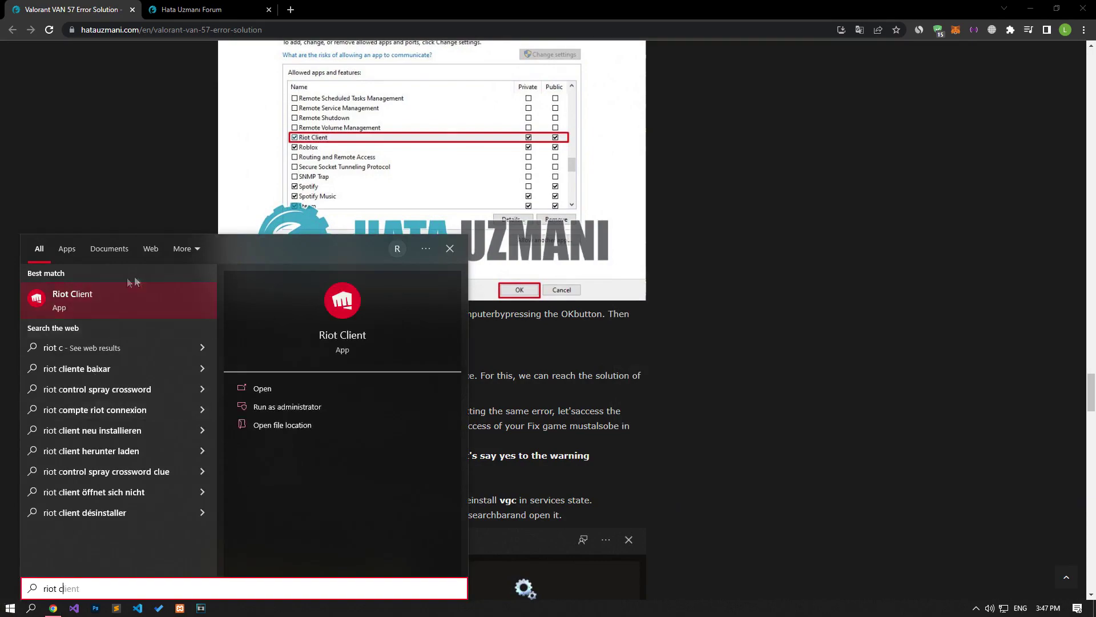
right_click(73, 303)
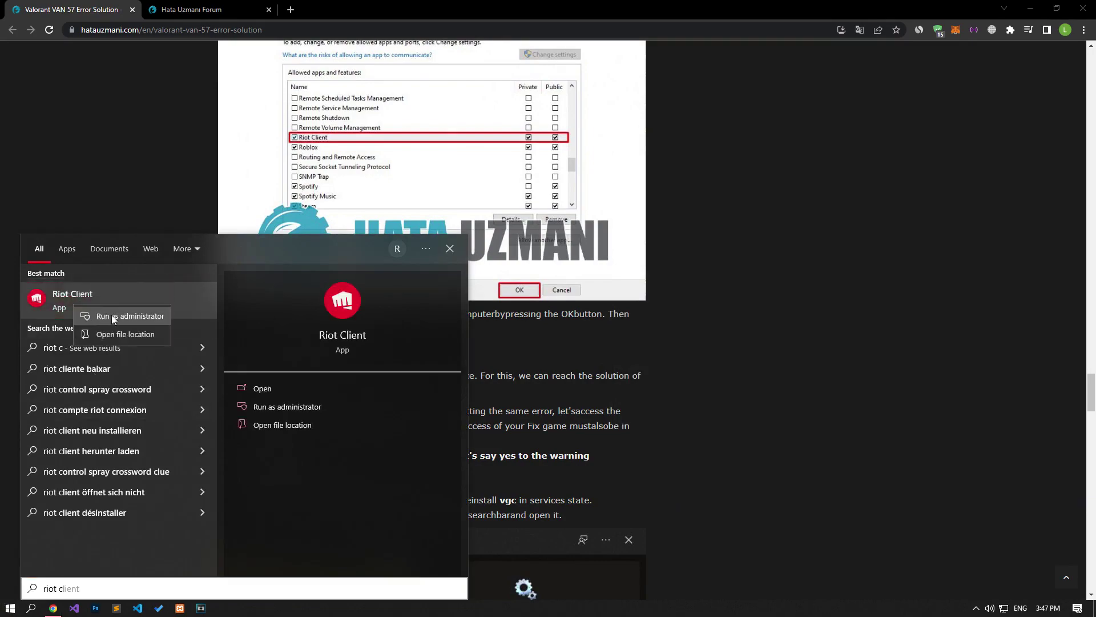
left_click(165, 182)
scroll(176, 207, "down", 5)
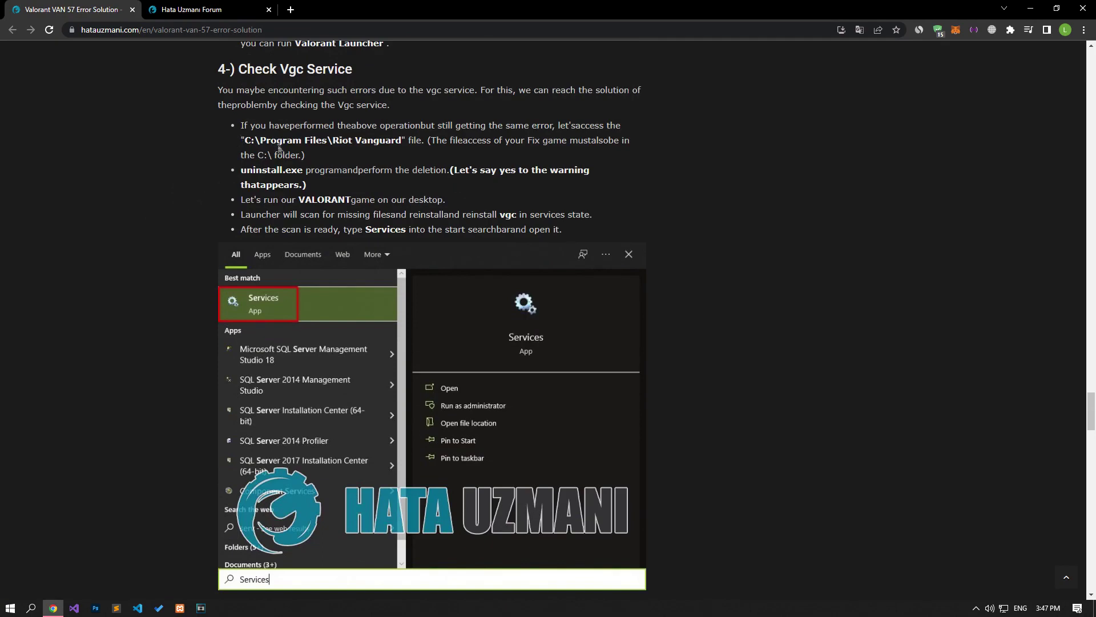
- Copy the Riot Vanguard folder path from the article and open it via Run
left_click_drag(244, 140, 402, 140)
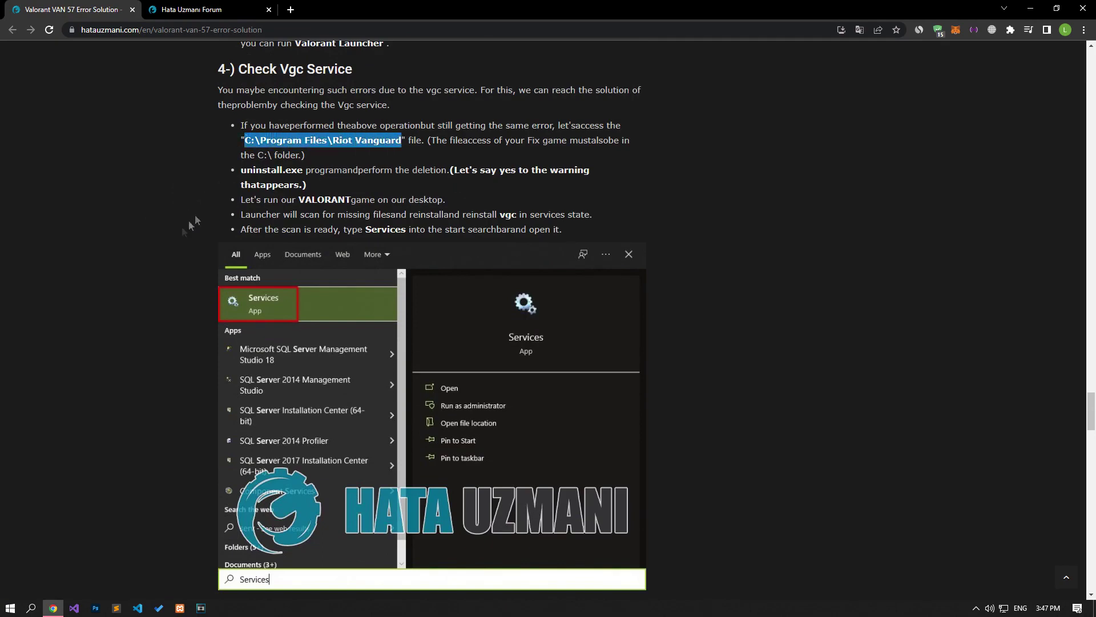
key("super")
type("run")
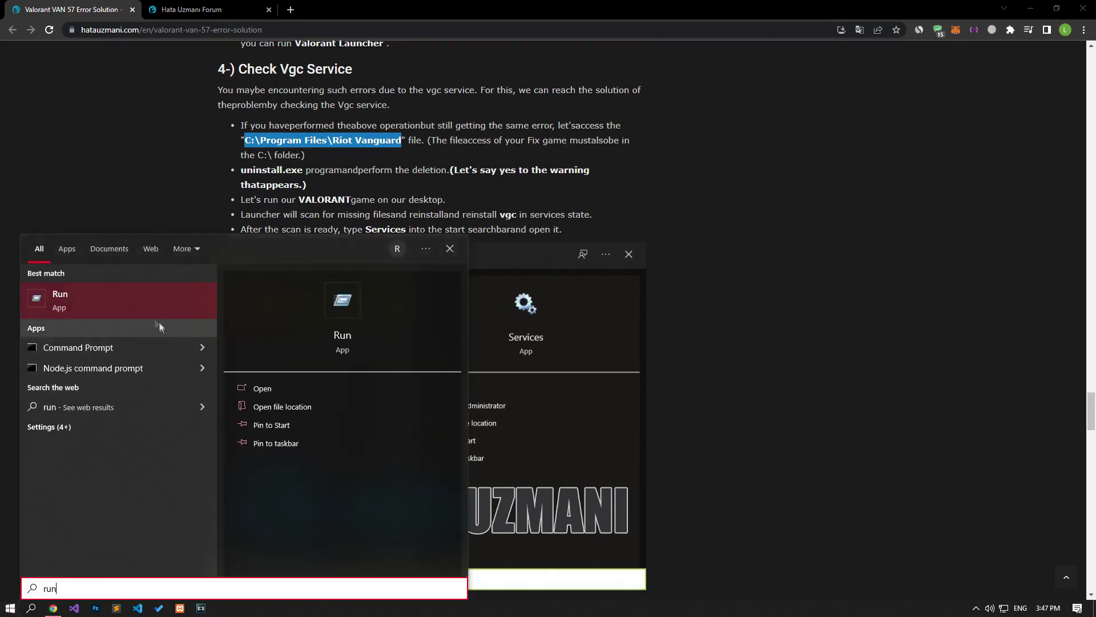
key("Return")
key("ctrl+v")
key("Return")
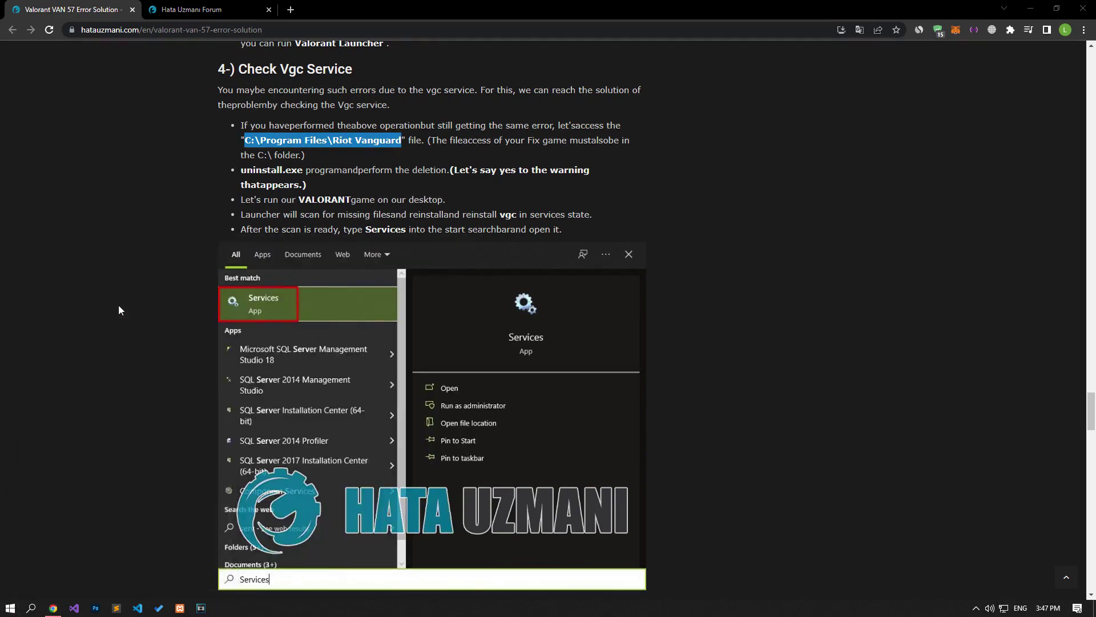
- Run installer.exe to uninstall Riot Vanguard, confirm with Yes, and close File Explorer
left_click(696, 303)
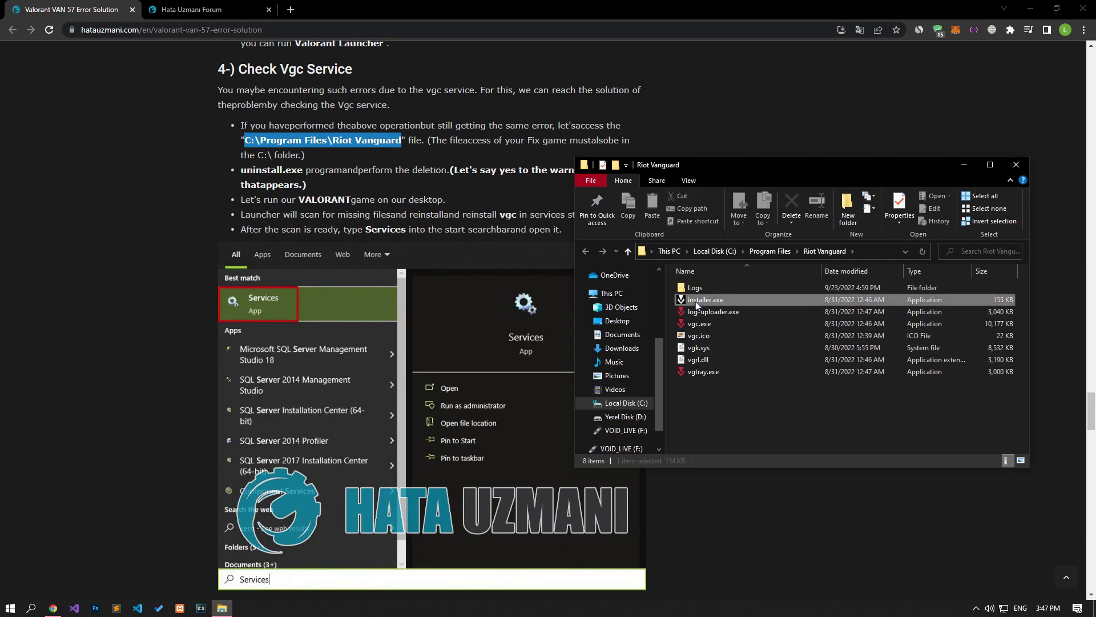
double_click(701, 305)
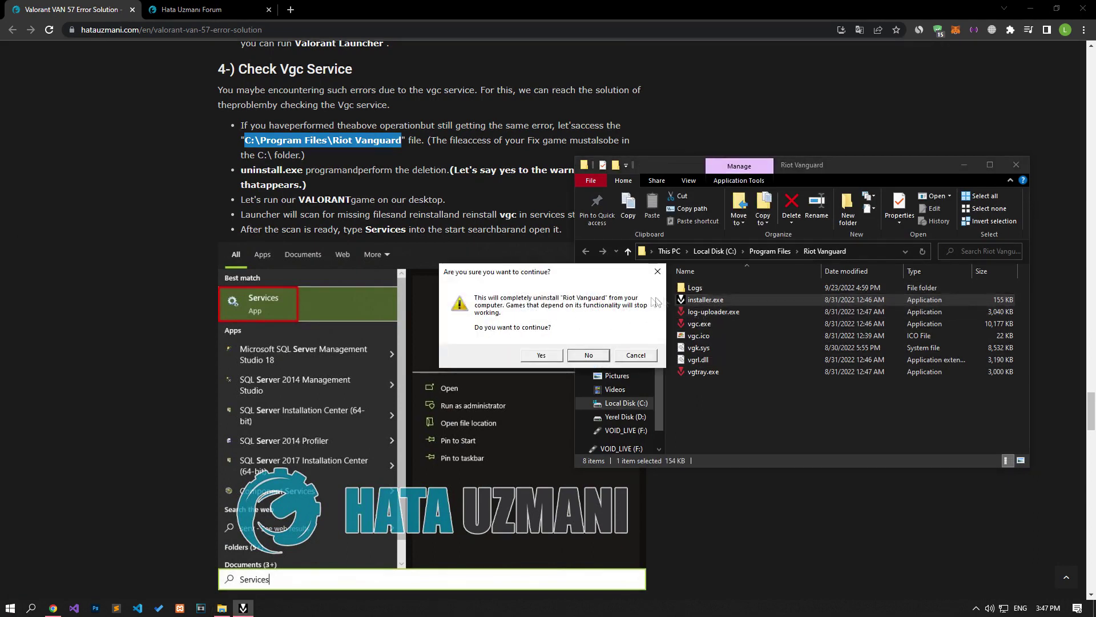
left_click(541, 355)
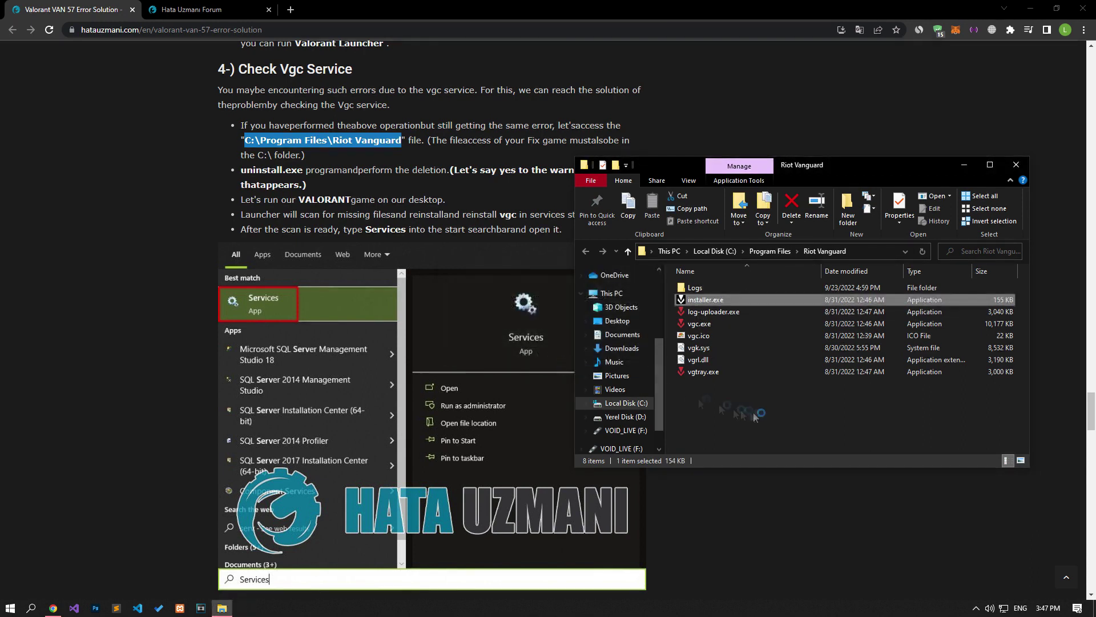
left_click(1016, 165)
- Launch Riot Client as administrator from Start and begin updating VALORANT
key("super")
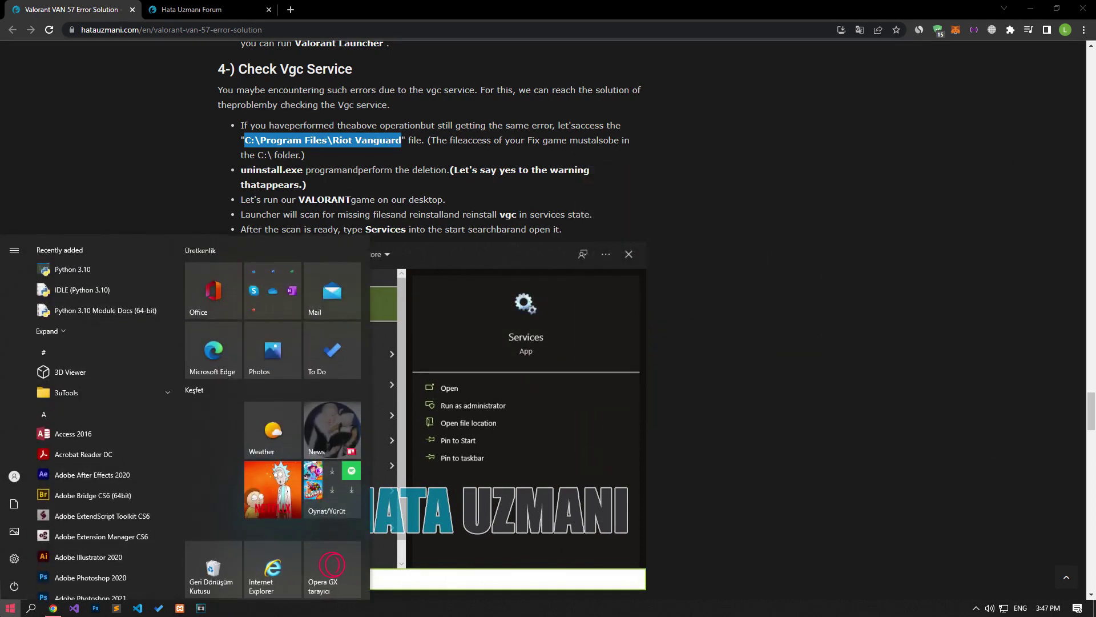
type("Riot")
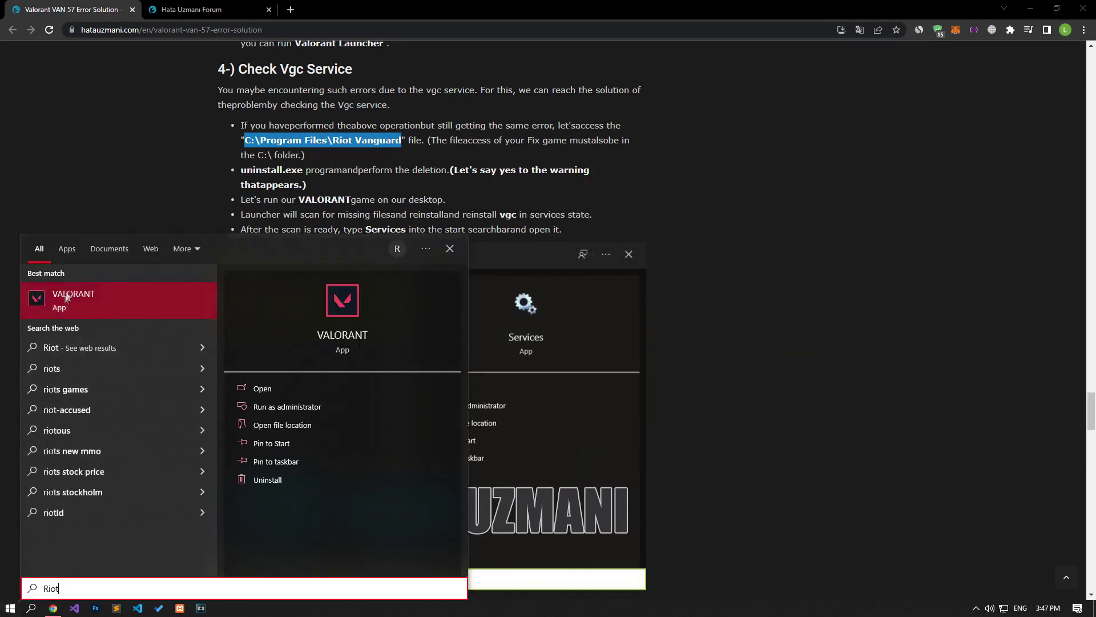
type(" Client")
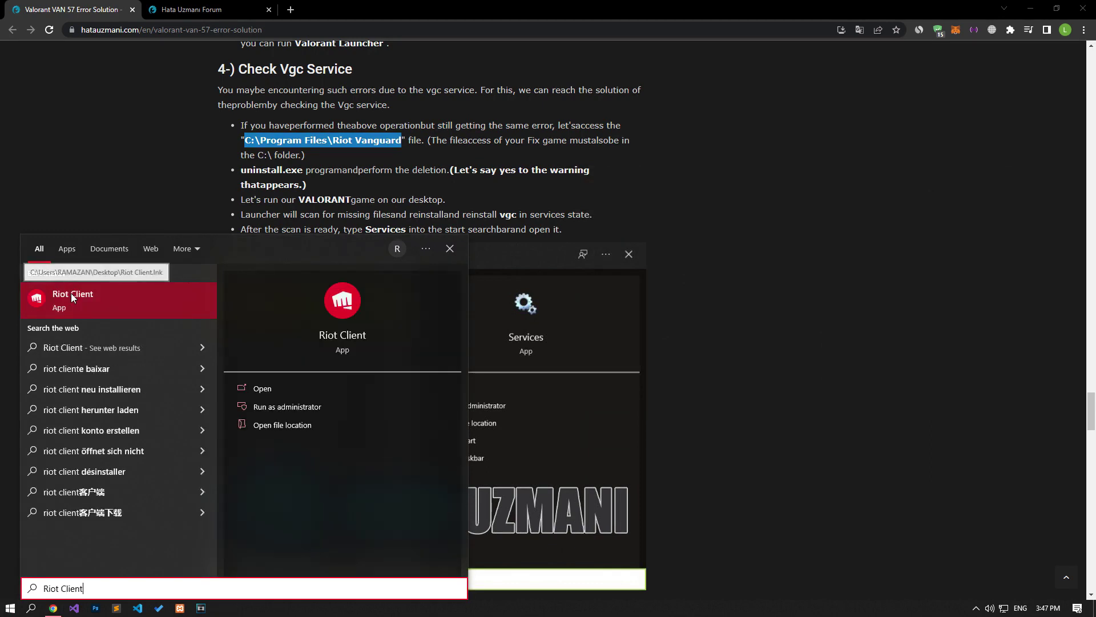
right_click(74, 296)
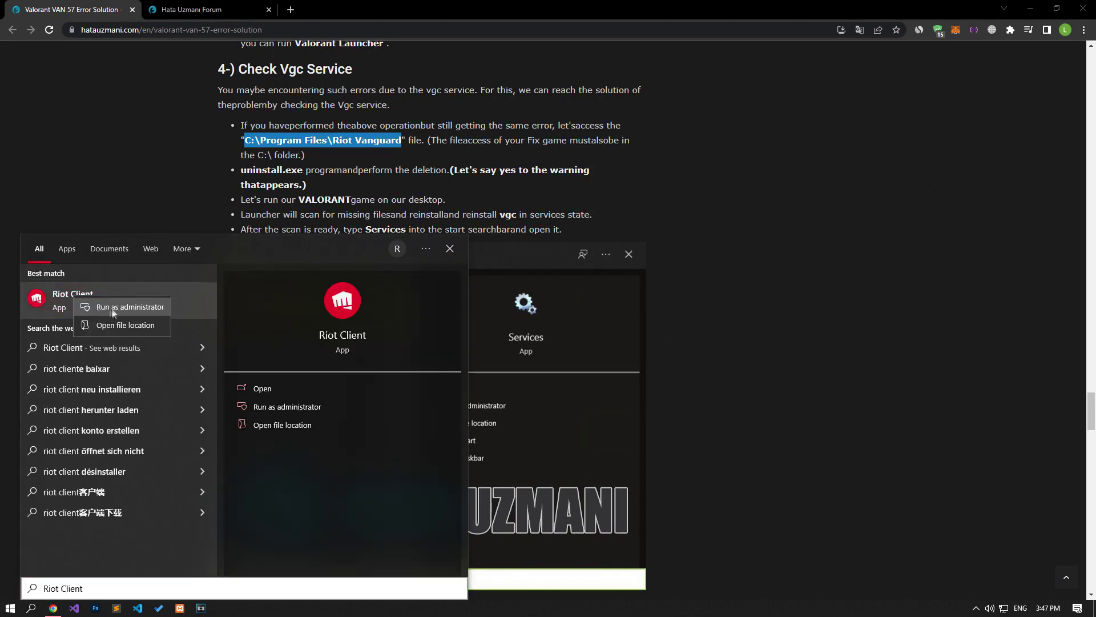
left_click(113, 313)
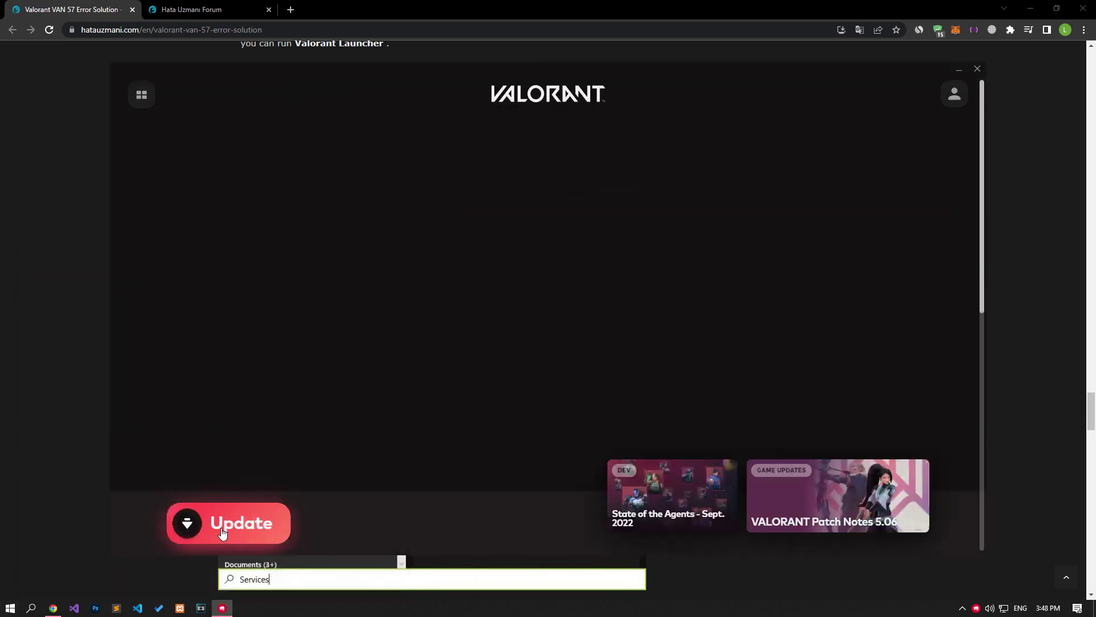
left_click(219, 531)
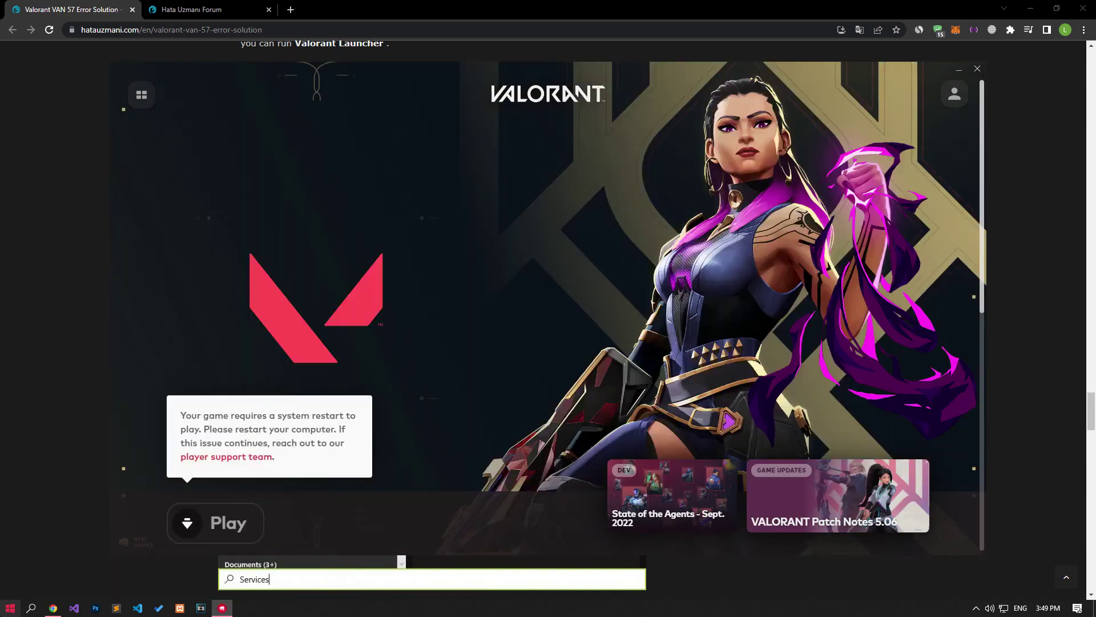
- Search 'services' from the Start menu to open the Services app
left_click(9, 608)
type("services")
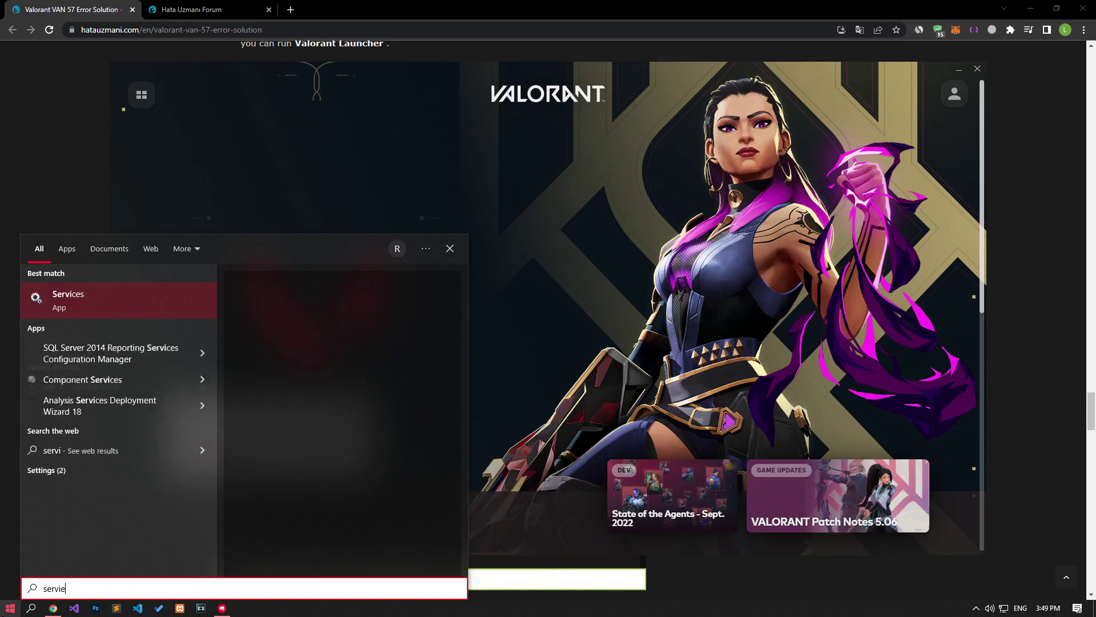
key("Return")
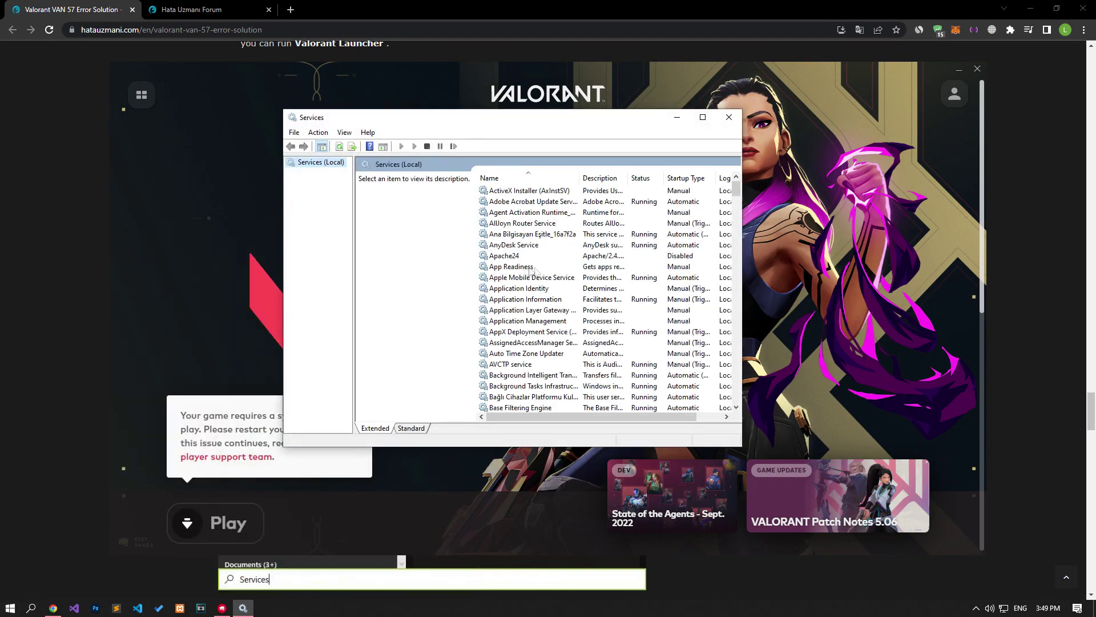
- Set the vgc service's startup type to Automatic, start it, and apply
left_click(519, 266)
key("v")
key("v")
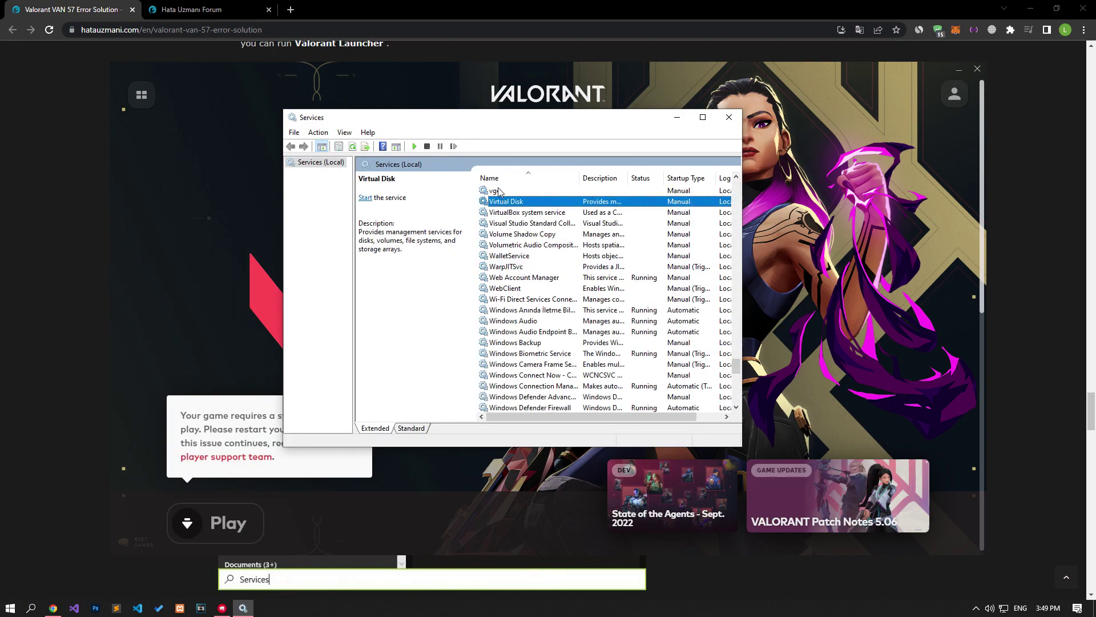
left_click(500, 193)
double_click(500, 193)
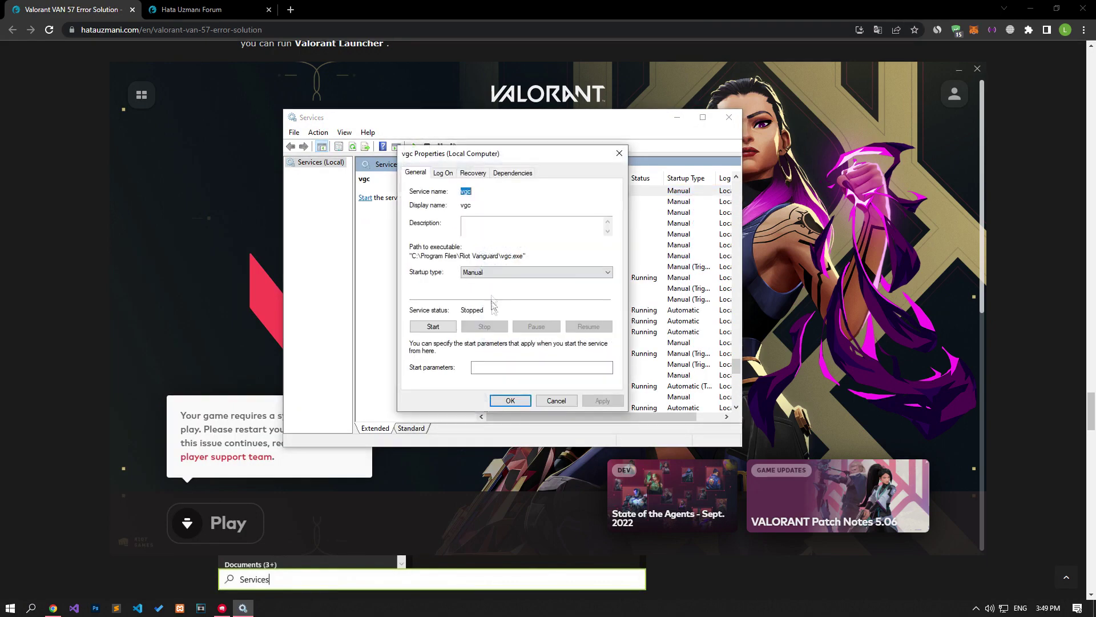
left_click(479, 273)
left_click(477, 290)
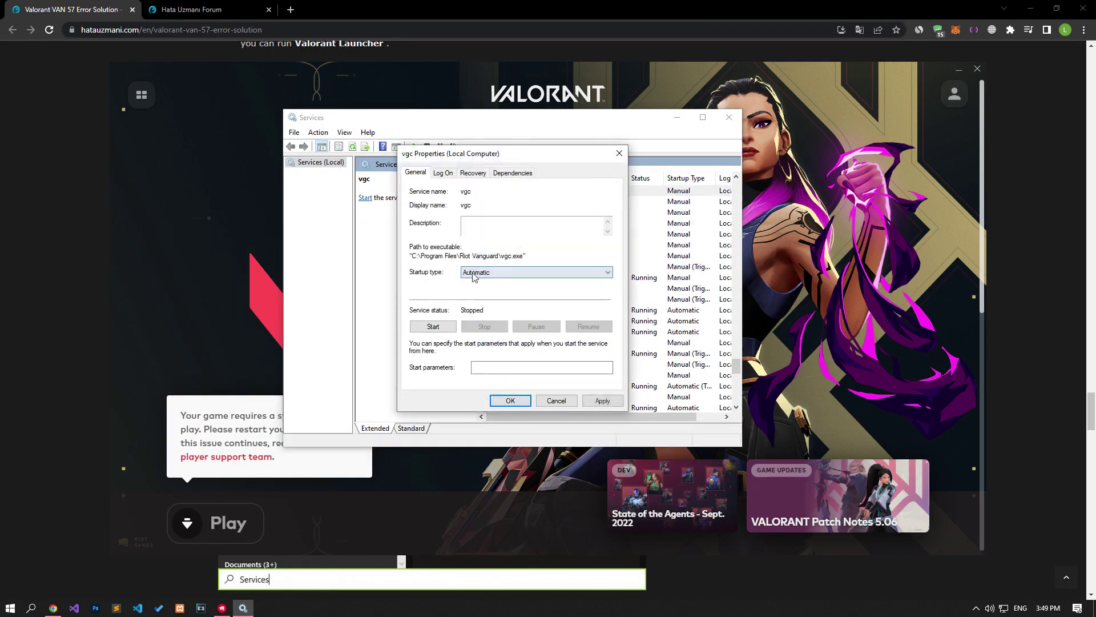
left_click(426, 329)
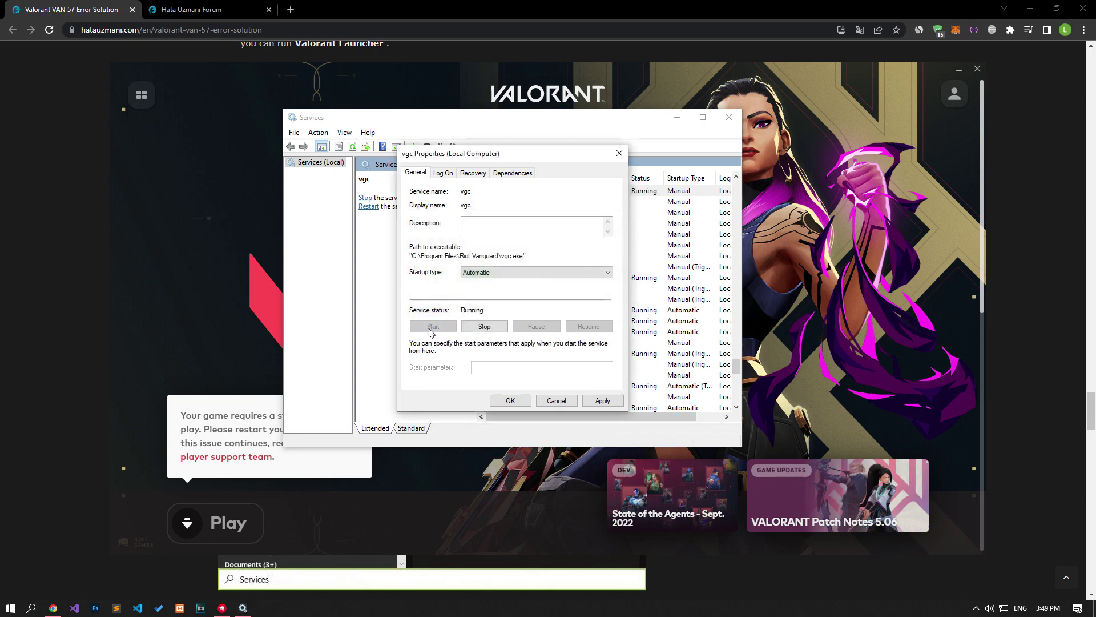
left_click(595, 400)
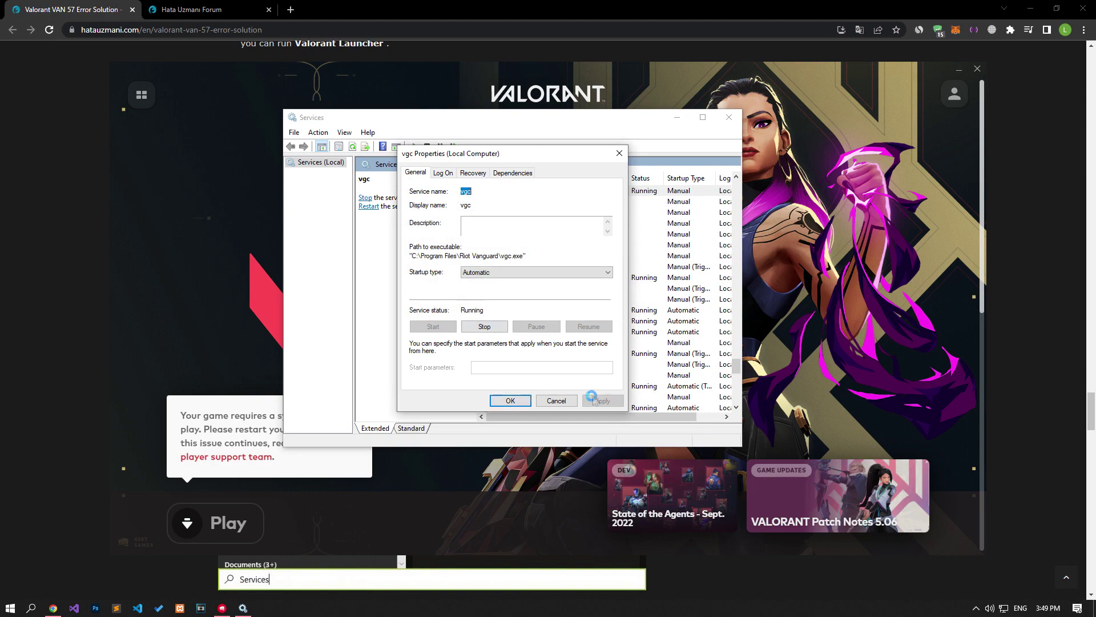
left_click(530, 403)
- Close Services and view the power options without restarting
left_click(730, 117)
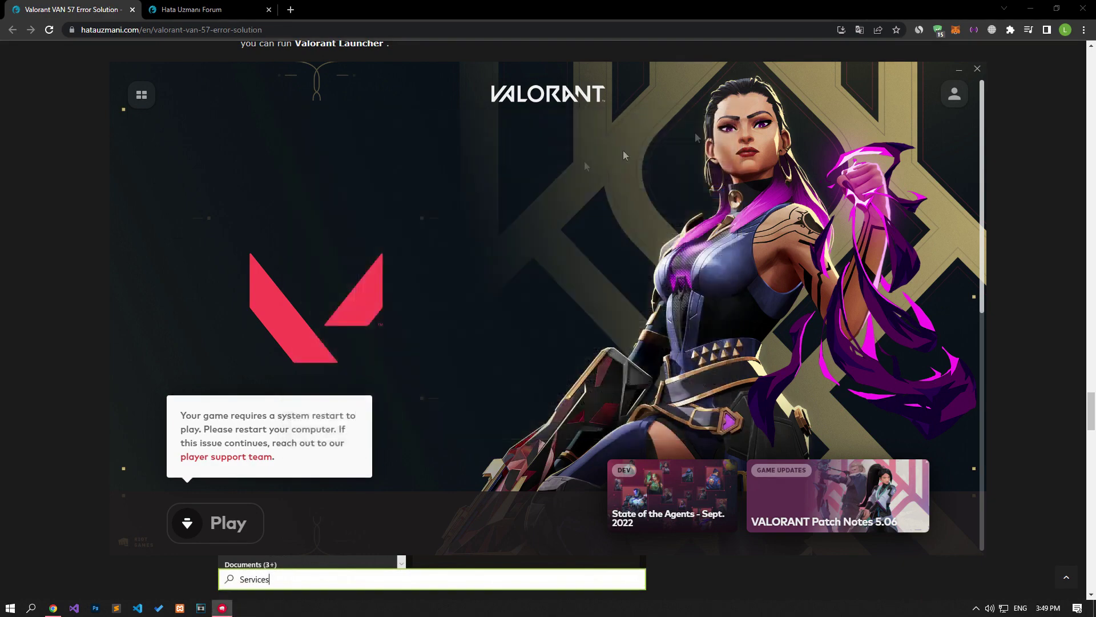
left_click(10, 608)
left_click(14, 586)
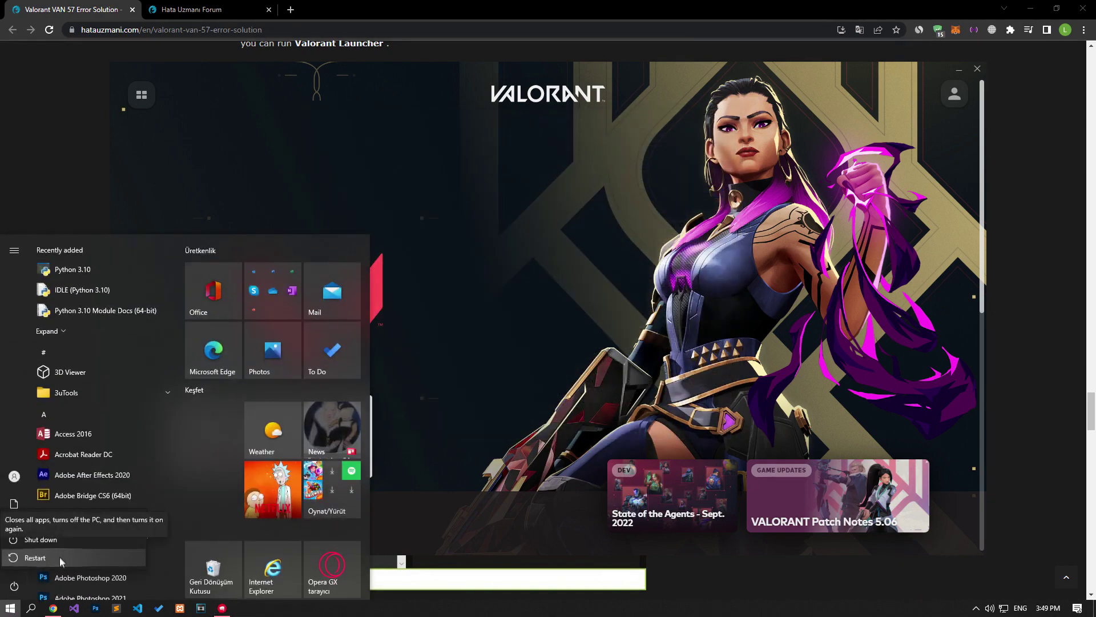
key("Escape")
key("Escape")
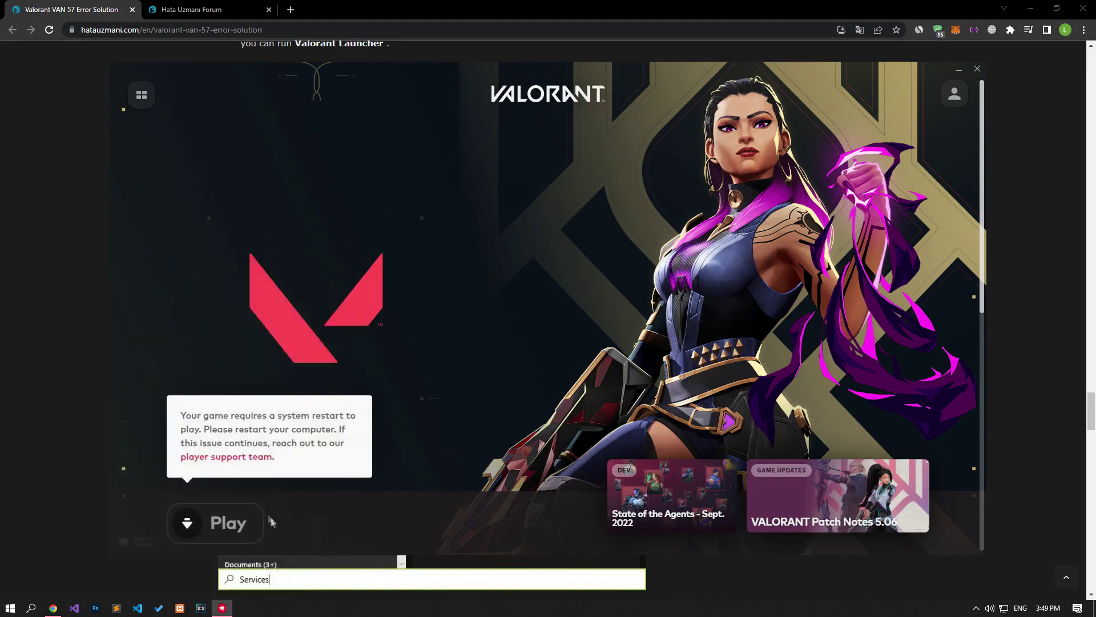
scroll(12, 421, "down", 15)
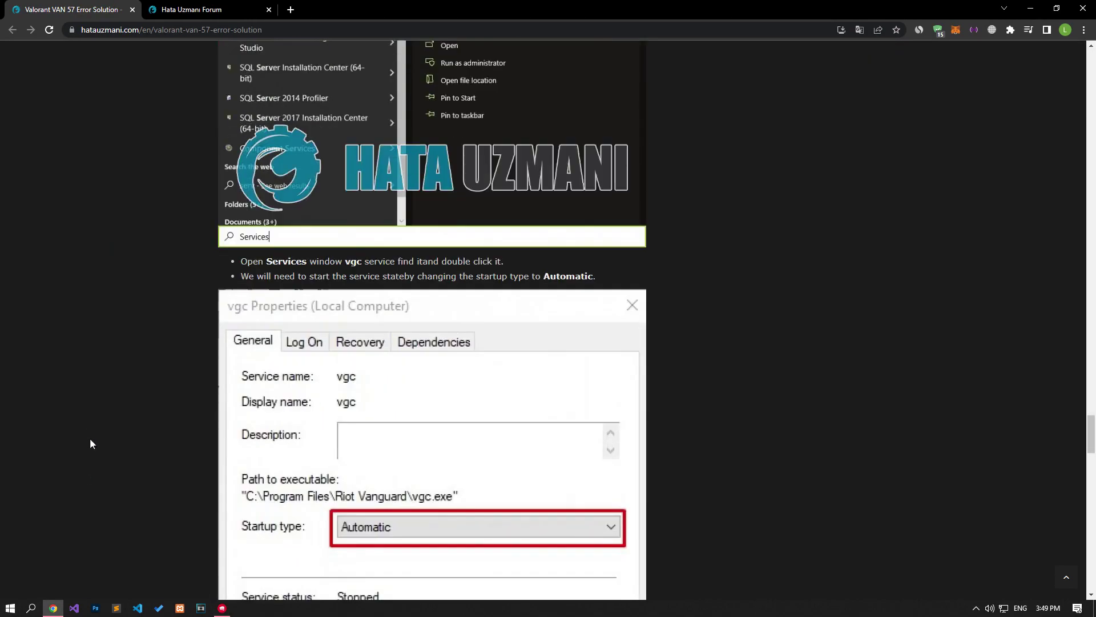
- Scroll the article to the vgc Properties screenshot showing Service status Running
scroll(120, 414, "down", 2)
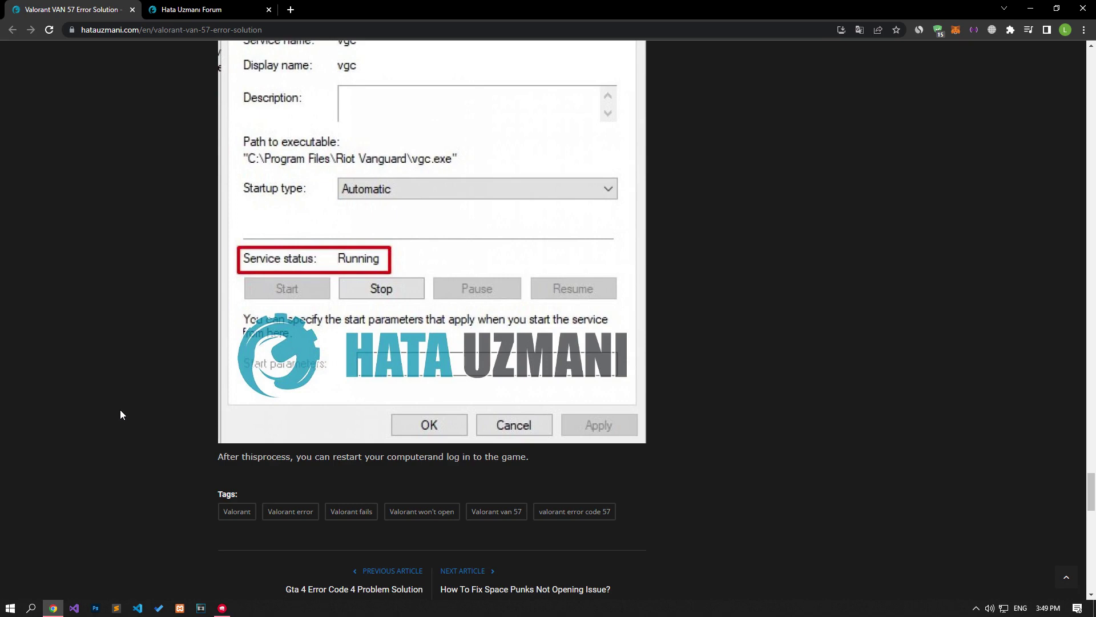
- Switch to the Hata Uzmanı Forum tab and open the 'Post thread' forum chooser
left_click(206, 10)
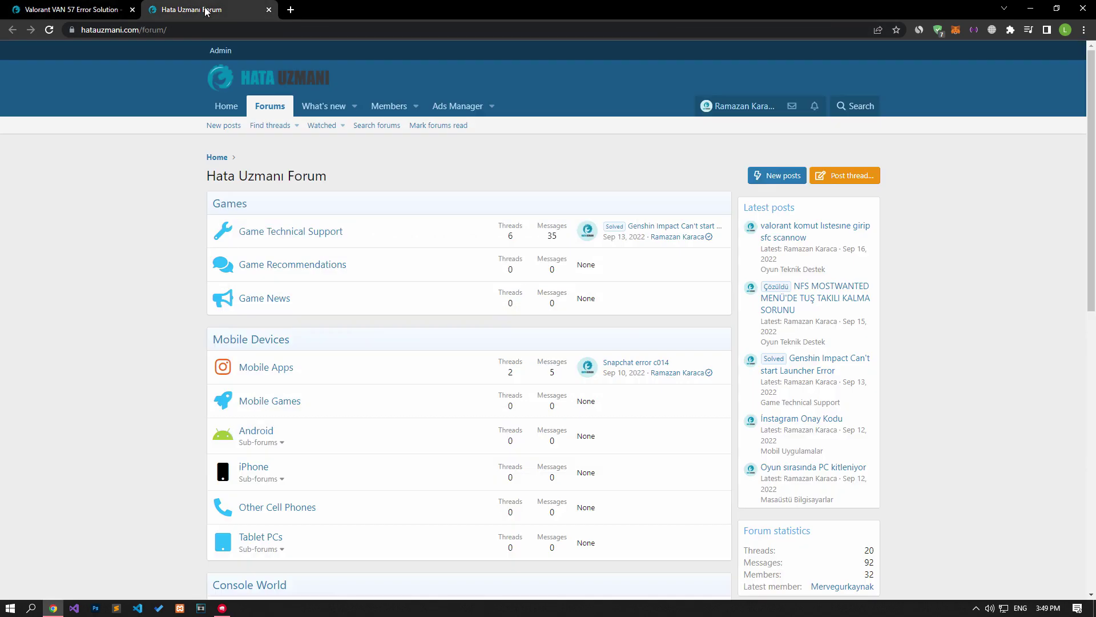
left_click(824, 175)
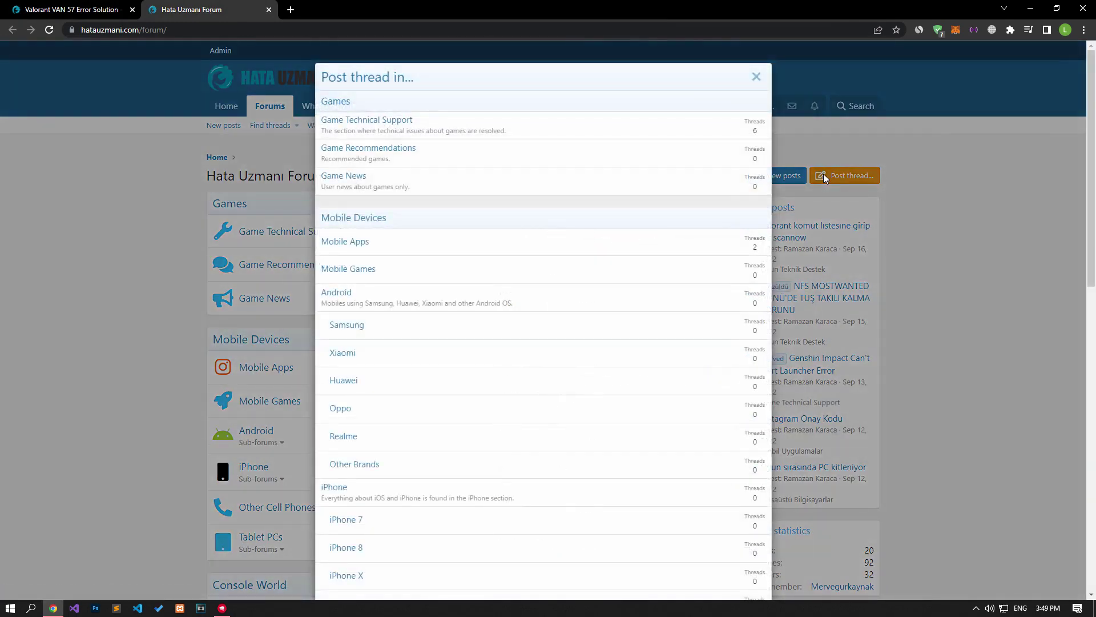